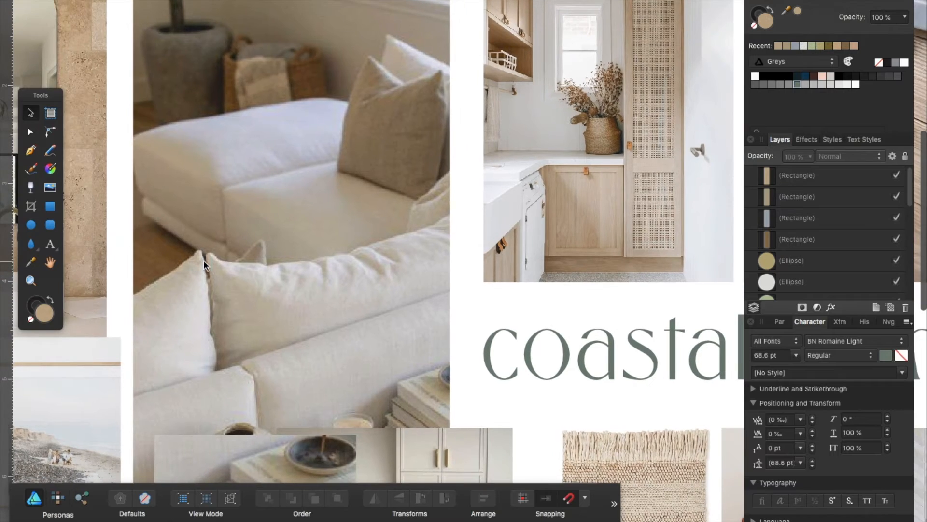
Examine the finished coastal home mood board, including its room photos, title, material samples and colour swatches.
{"action": "scroll", "coordinate": [204, 264], "scroll_direction": "right", "scroll_amount": 6}
{"action": "scroll", "coordinate": [203, 265], "scroll_direction": "down", "scroll_amount": 3}
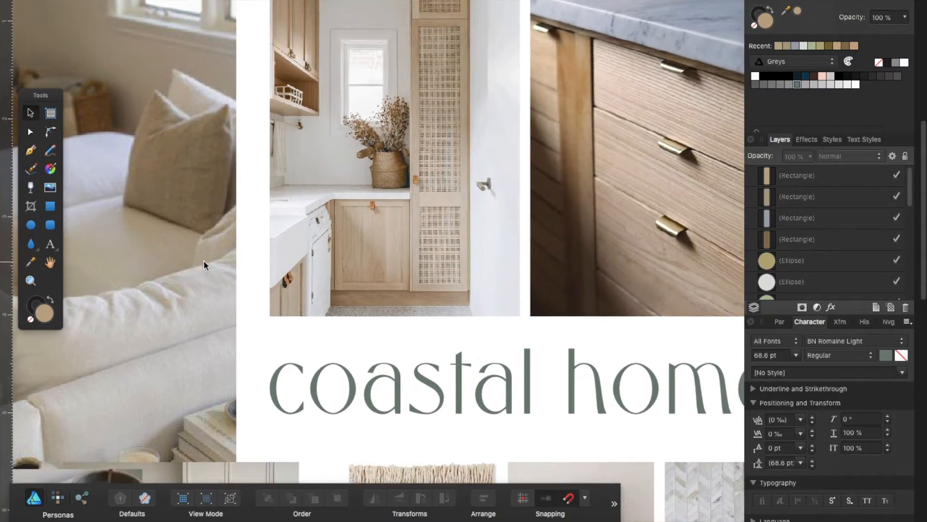
{"action": "scroll", "coordinate": [204, 264], "scroll_direction": "down", "scroll_amount": 3}
{"action": "scroll", "coordinate": [204, 265], "scroll_direction": "down", "scroll_amount": 3}
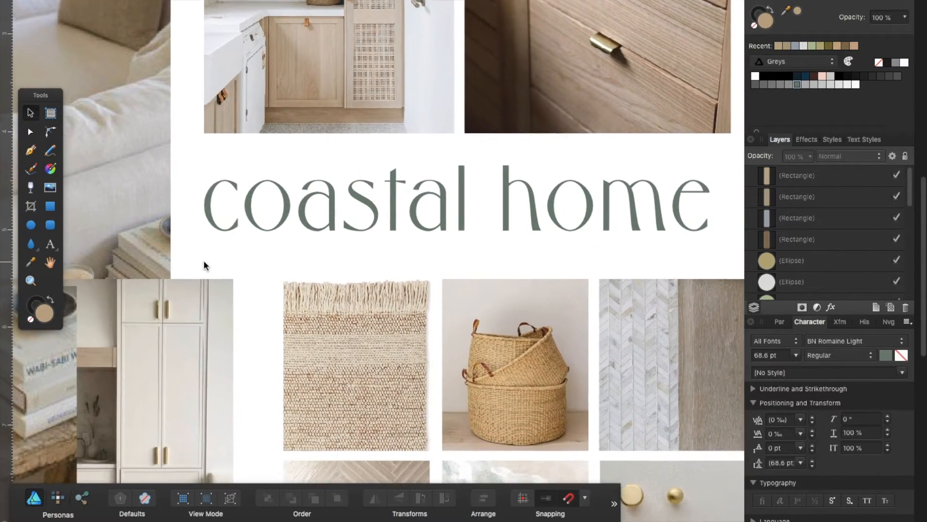
{"action": "scroll", "coordinate": [204, 265], "scroll_direction": "down", "scroll_amount": 3}
{"action": "scroll", "coordinate": [203, 265], "scroll_direction": "down", "scroll_amount": 2}
{"action": "scroll", "coordinate": [204, 265], "scroll_direction": "right", "scroll_amount": 2}
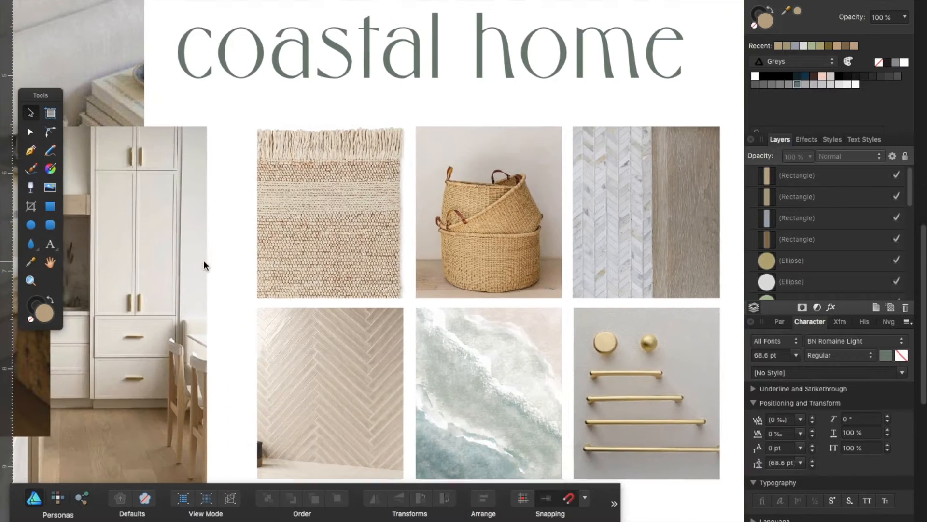
{"action": "scroll", "coordinate": [204, 265], "scroll_direction": "left", "scroll_amount": 4}
{"action": "scroll", "coordinate": [204, 265], "scroll_direction": "left", "scroll_amount": 10}
{"action": "scroll", "coordinate": [204, 264], "scroll_direction": "down", "scroll_amount": 2}
{"action": "scroll", "coordinate": [204, 265], "scroll_direction": "left", "scroll_amount": 2}
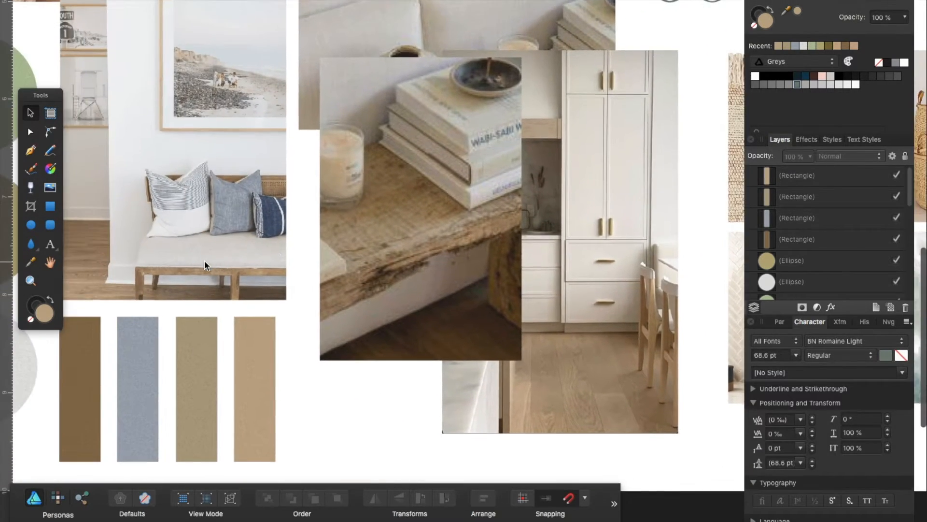
{"action": "scroll", "coordinate": [204, 265], "scroll_direction": "left", "scroll_amount": 6}
{"action": "scroll", "coordinate": [204, 265], "scroll_direction": "up", "scroll_amount": 1}
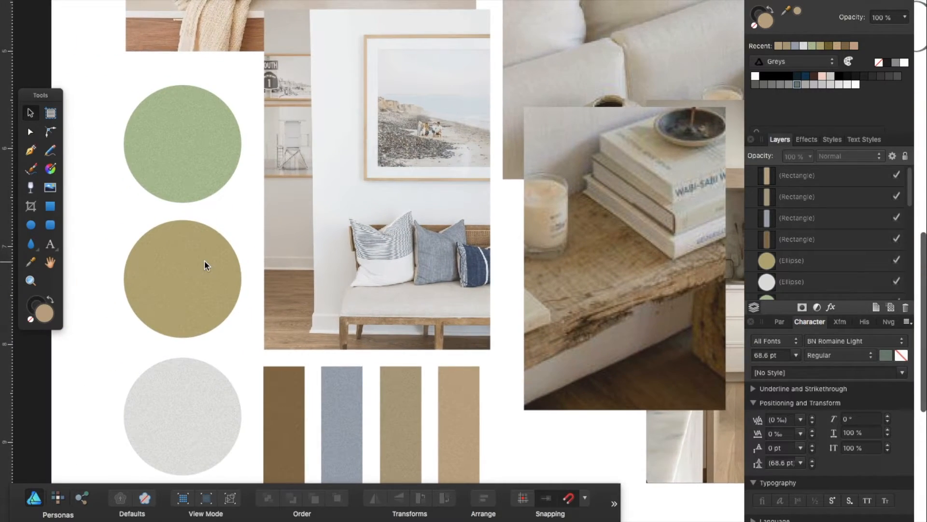
{"action": "scroll", "coordinate": [204, 265], "scroll_direction": "up", "scroll_amount": 7}
{"action": "scroll", "coordinate": [204, 264], "scroll_direction": "right", "scroll_amount": 1}
{"action": "scroll", "coordinate": [204, 260], "scroll_direction": "down", "scroll_amount": 5}
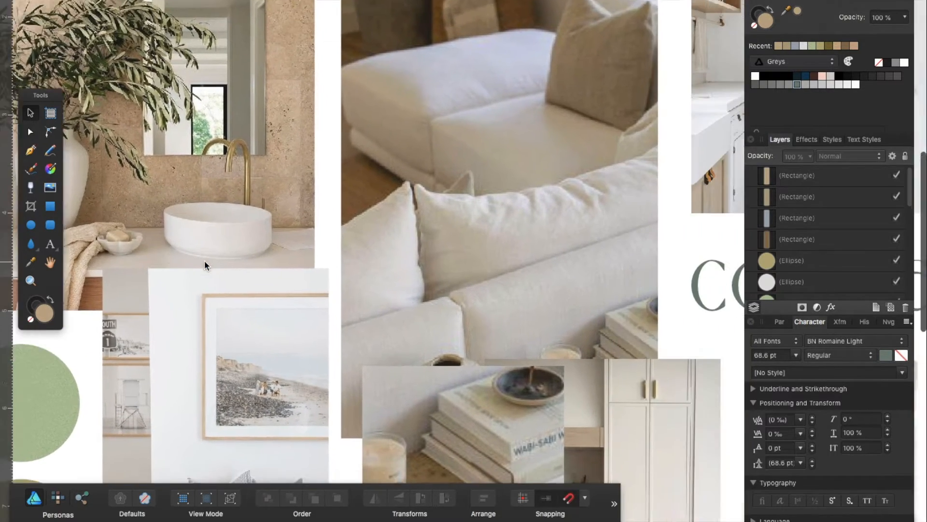
{"action": "scroll", "coordinate": [204, 261], "scroll_direction": "down", "scroll_amount": 4}
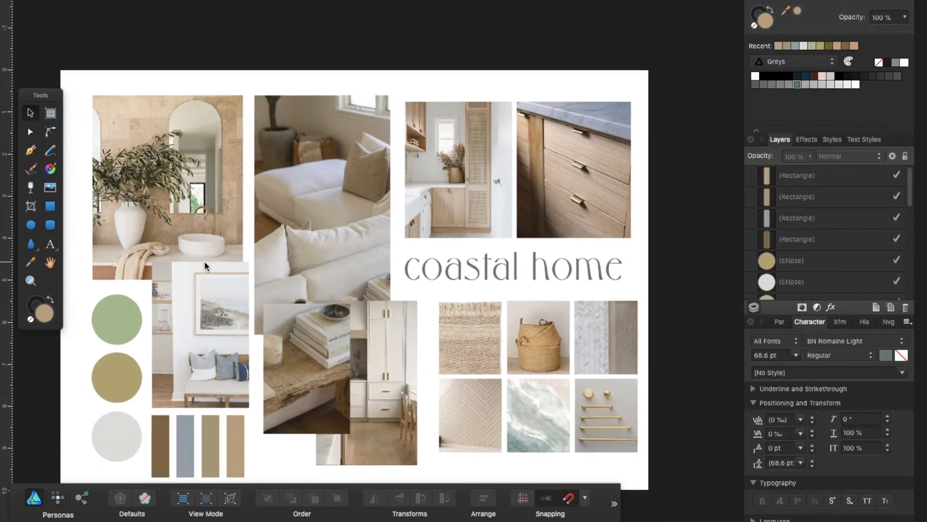
{"action": "scroll", "coordinate": [204, 260], "scroll_direction": "down", "scroll_amount": 1}
{"action": "scroll", "coordinate": [205, 261], "scroll_direction": "left", "scroll_amount": 2}
{"action": "scroll", "coordinate": [204, 261], "scroll_direction": "down", "scroll_amount": 1}
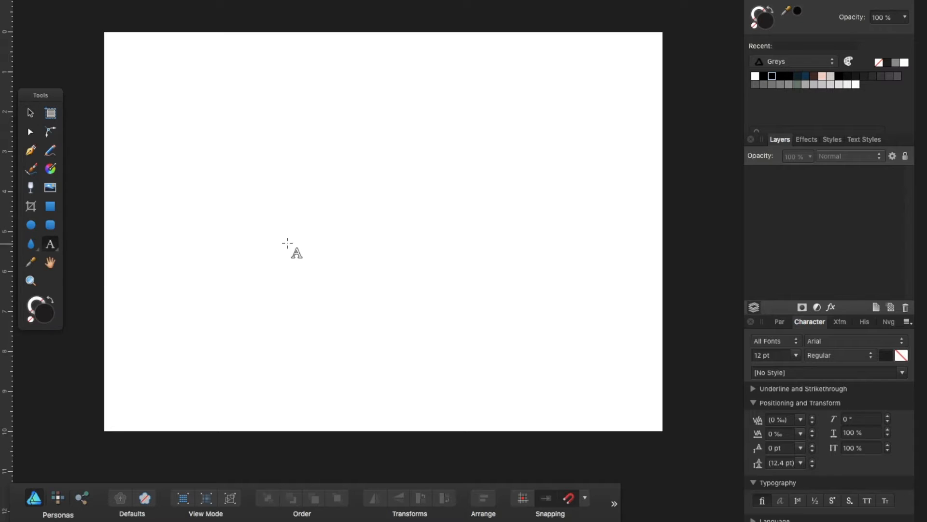
Add the title text "coastal" near the middle of the blank page and set its font to BN Romaine Light.
{"action": "left_click_drag", "start_coordinate": [288, 243], "coordinate": [307, 265]}
{"action": "type", "text": "CO"}
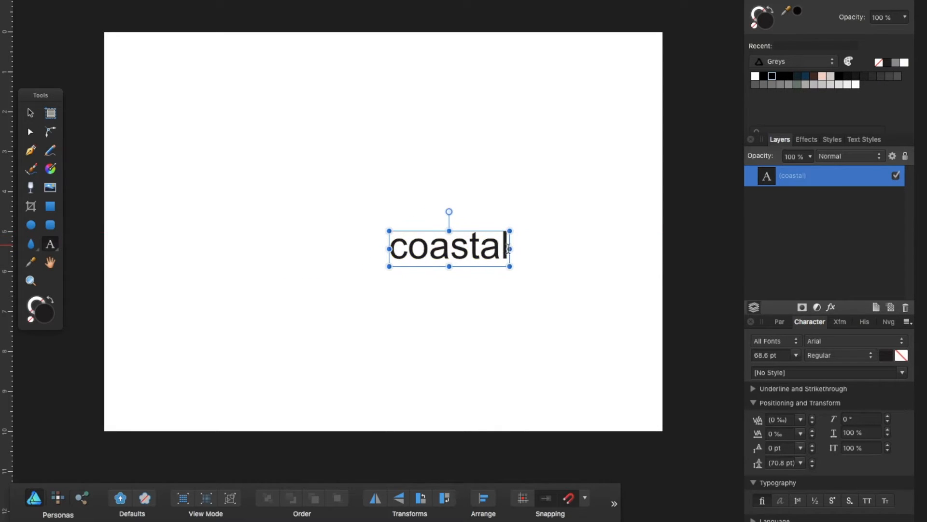
{"action": "left_click", "coordinate": [63, 521]}
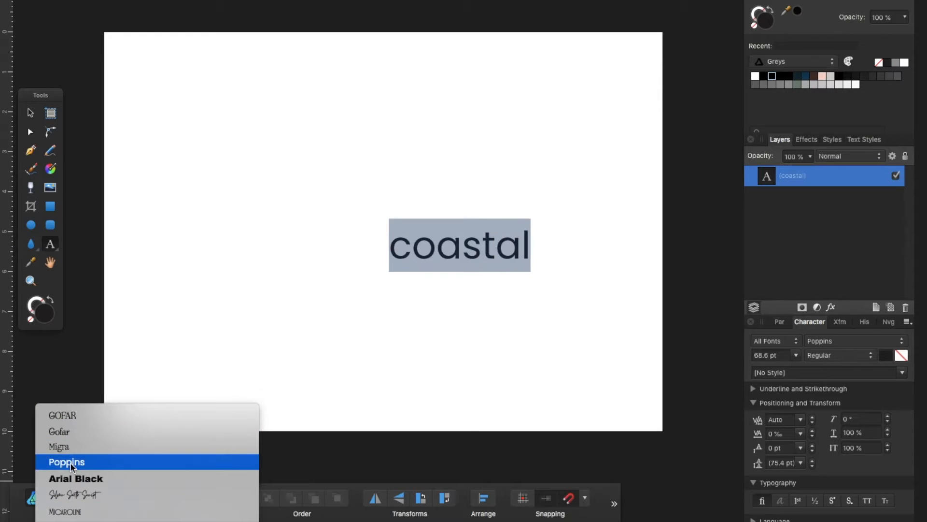
{"action": "scroll", "coordinate": [83, 513], "scroll_direction": "down", "scroll_amount": 5}
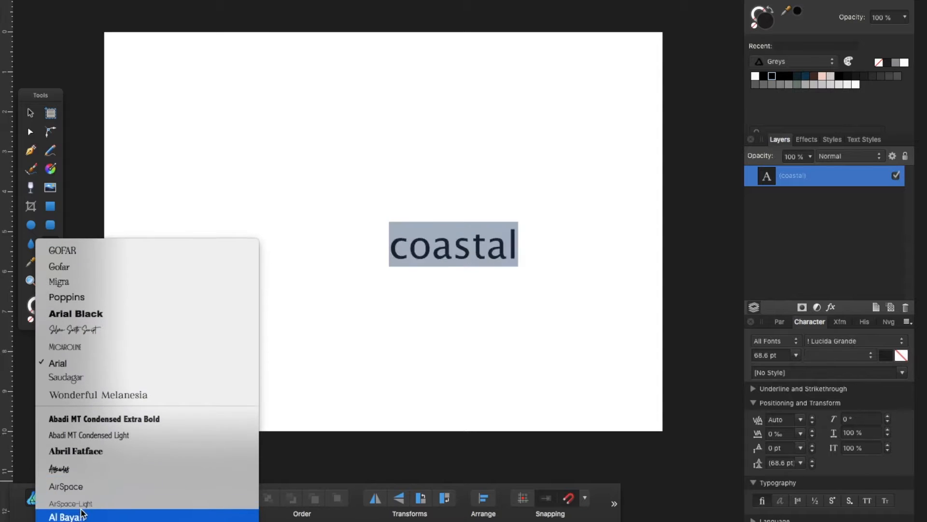
{"action": "scroll", "coordinate": [79, 355], "scroll_direction": "down", "scroll_amount": 10}
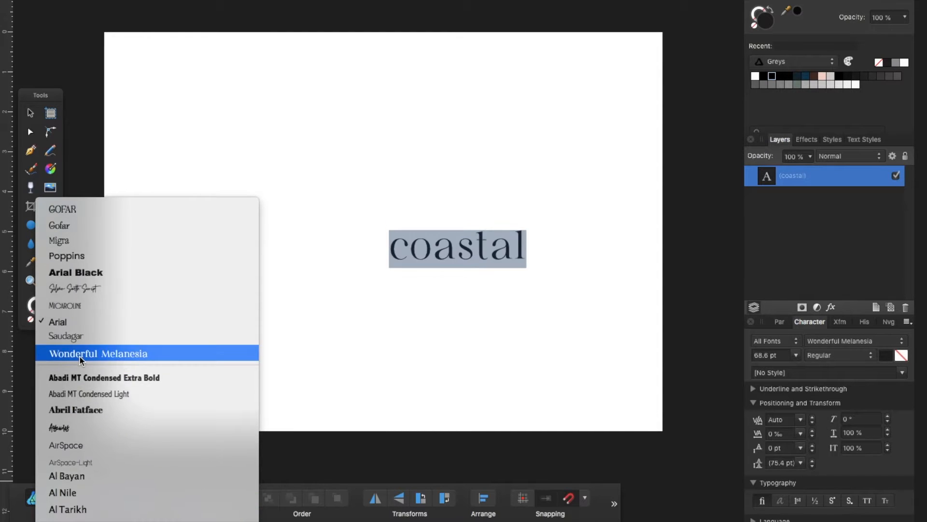
{"action": "scroll", "coordinate": [80, 355], "scroll_direction": "down", "scroll_amount": 4}
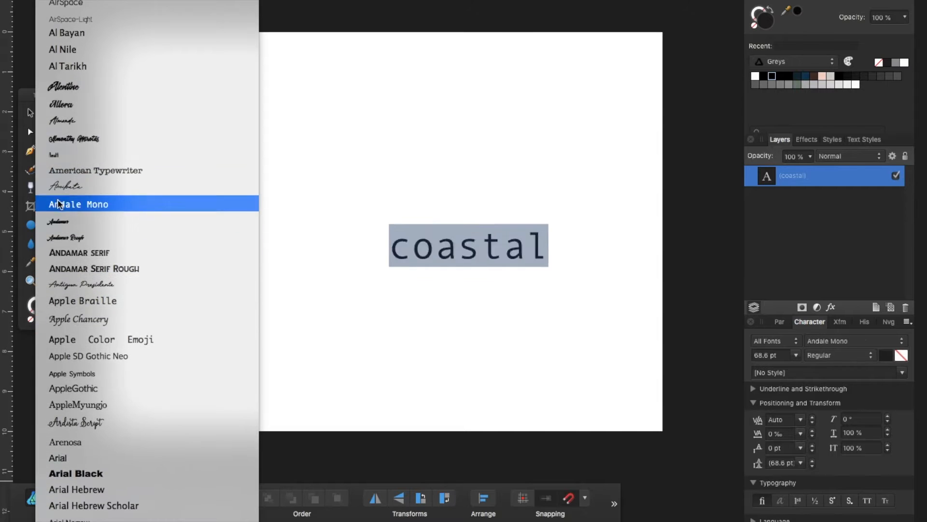
{"action": "scroll", "coordinate": [57, 189], "scroll_direction": "down", "scroll_amount": 11}
{"action": "scroll", "coordinate": [57, 191], "scroll_direction": "down", "scroll_amount": 13}
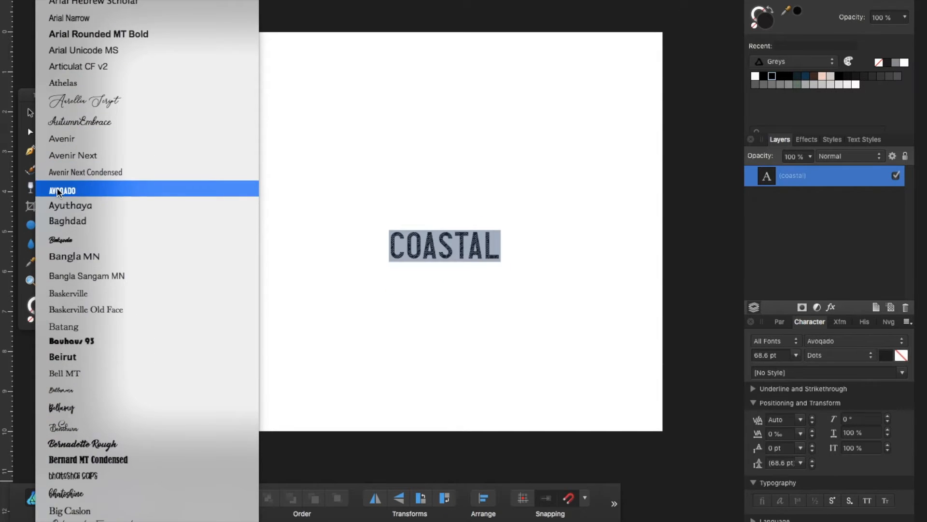
{"action": "scroll", "coordinate": [57, 193], "scroll_direction": "down", "scroll_amount": 14}
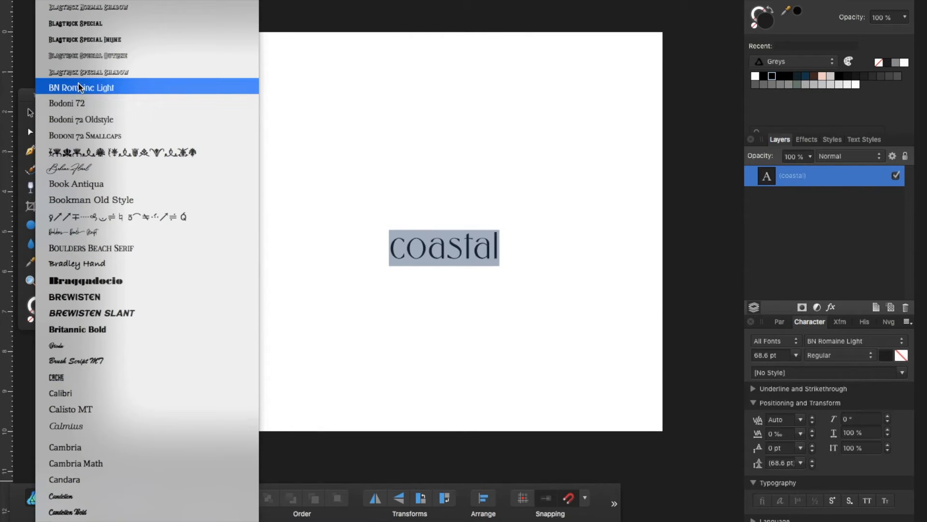
{"action": "left_click", "coordinate": [80, 87]}
Try the "coastal" title in small caps and all caps.
{"action": "left_click", "coordinate": [881, 501]}
{"action": "left_click", "coordinate": [867, 500]}
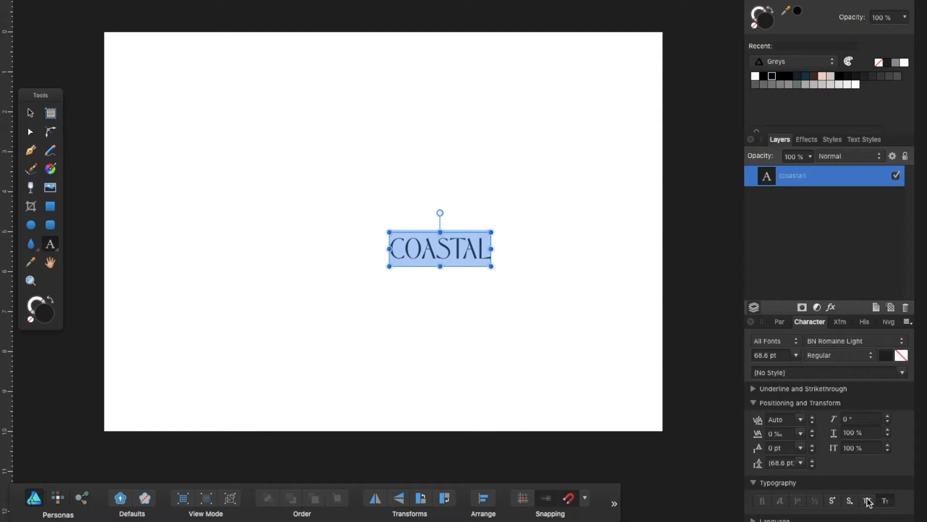
{"action": "left_click", "coordinate": [867, 500]}
{"action": "left_click", "coordinate": [890, 501]}
Recolour the whole "coastal" title with the muted grey-green swatch from the Greys palette and deselect it.
{"action": "left_click", "coordinate": [481, 256]}
{"action": "double_click", "coordinate": [429, 253]}
{"action": "left_click", "coordinate": [798, 84]}
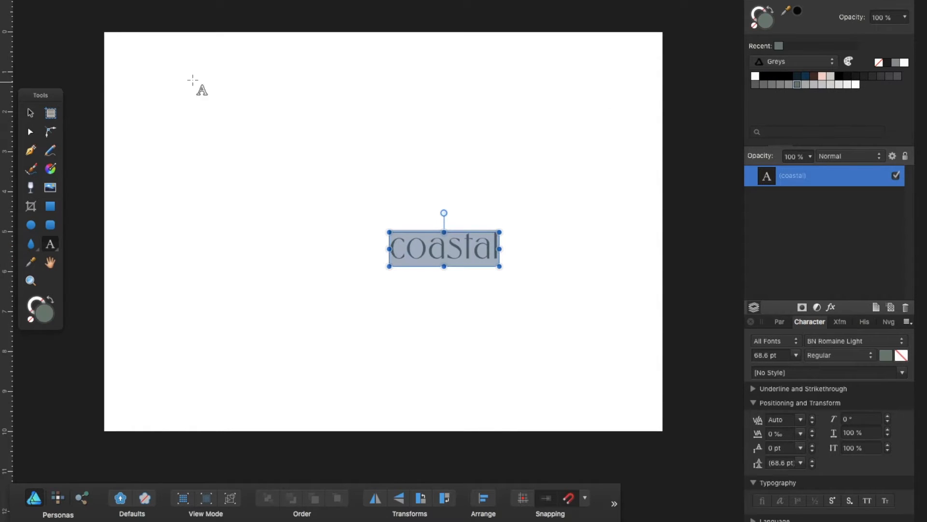
{"action": "left_click", "coordinate": [31, 115]}
{"action": "left_click", "coordinate": [78, 41]}
{"action": "scroll", "coordinate": [273, 145], "scroll_direction": "up", "scroll_amount": 2}
{"action": "scroll", "coordinate": [274, 145], "scroll_direction": "left", "scroll_amount": 2}
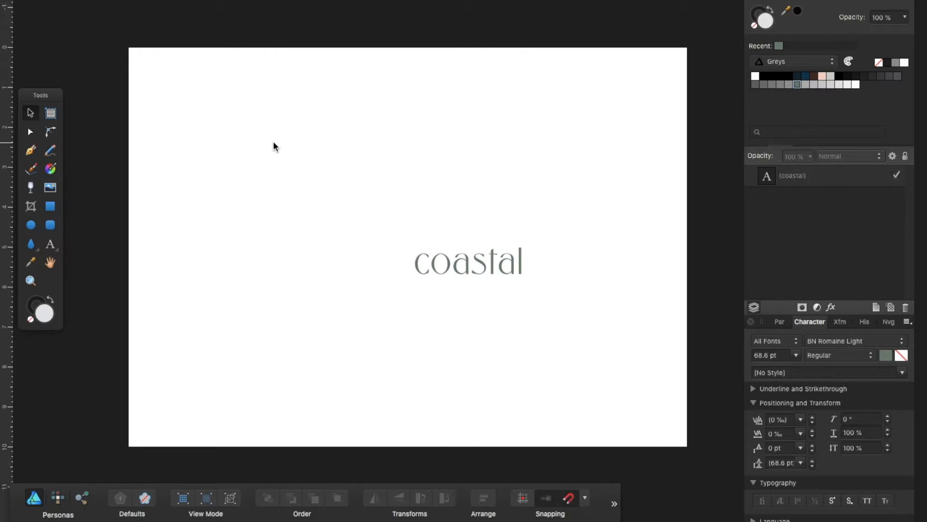
Place the bathroom vanity photo _.jpeg in the page's upper left corner and scale it down to leave a margin.
{"action": "left_click", "coordinate": [52, 189]}
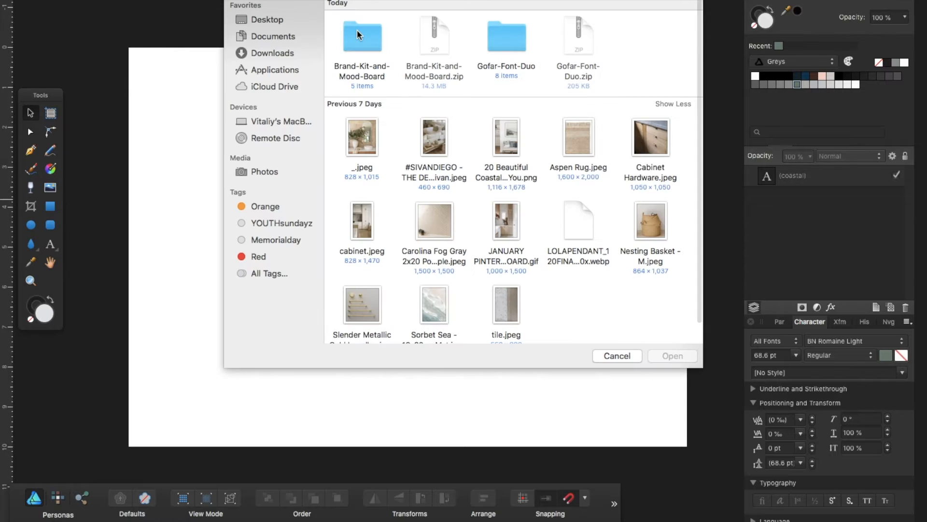
{"action": "double_click", "coordinate": [362, 145]}
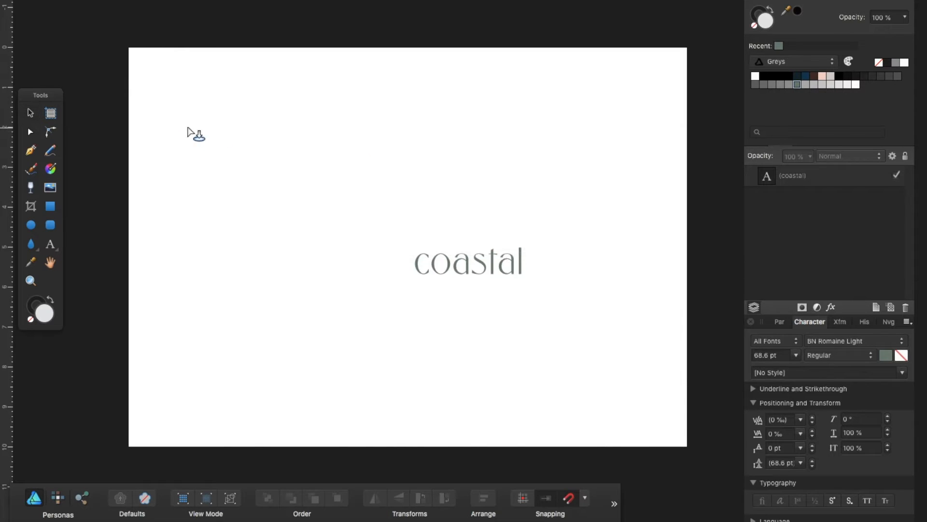
{"action": "left_click_drag", "start_coordinate": [143, 62], "coordinate": [314, 313]}
{"action": "left_click_drag", "start_coordinate": [227, 203], "coordinate": [255, 214]}
{"action": "left_click_drag", "start_coordinate": [351, 305], "coordinate": [301, 246]}
{"action": "left_click", "coordinate": [269, 311]}
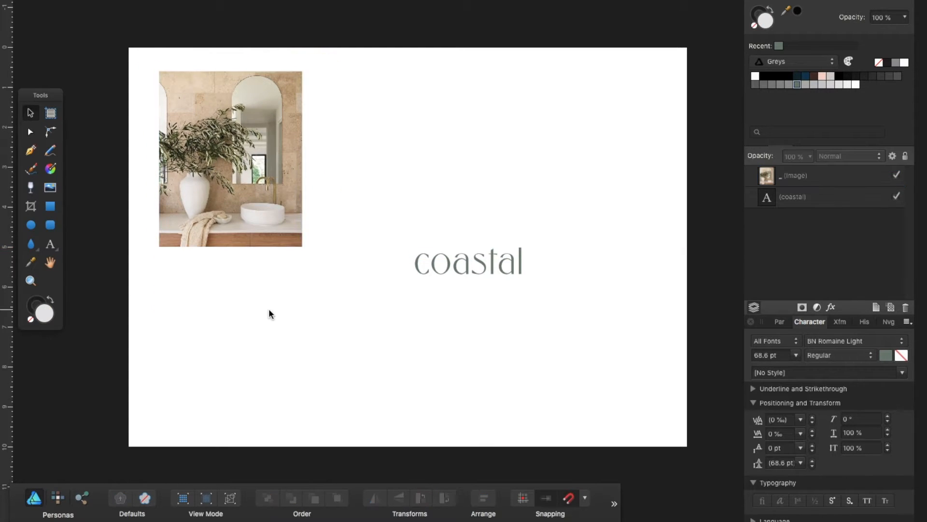
Place the #SIVANDIEGO sofa photo just right of the bathroom photo and move the "coastal" title clear of it.
{"action": "left_click", "coordinate": [51, 188]}
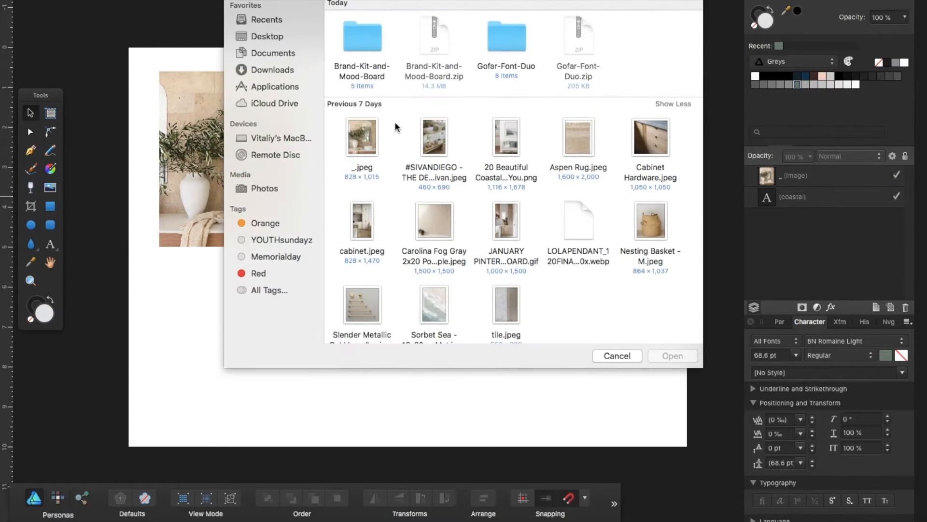
{"action": "double_click", "coordinate": [429, 139]}
{"action": "left_click_drag", "start_coordinate": [313, 88], "coordinate": [403, 297]}
{"action": "mouse_move", "coordinate": [379, 212]}
{"action": "left_mouse_down"}
{"action": "mouse_move", "coordinate": [393, 273]}
{"action": "mouse_move", "coordinate": [390, 193]}
{"action": "mouse_move", "coordinate": [378, 204]}
{"action": "mouse_move", "coordinate": [386, 219]}
{"action": "left_mouse_up"}
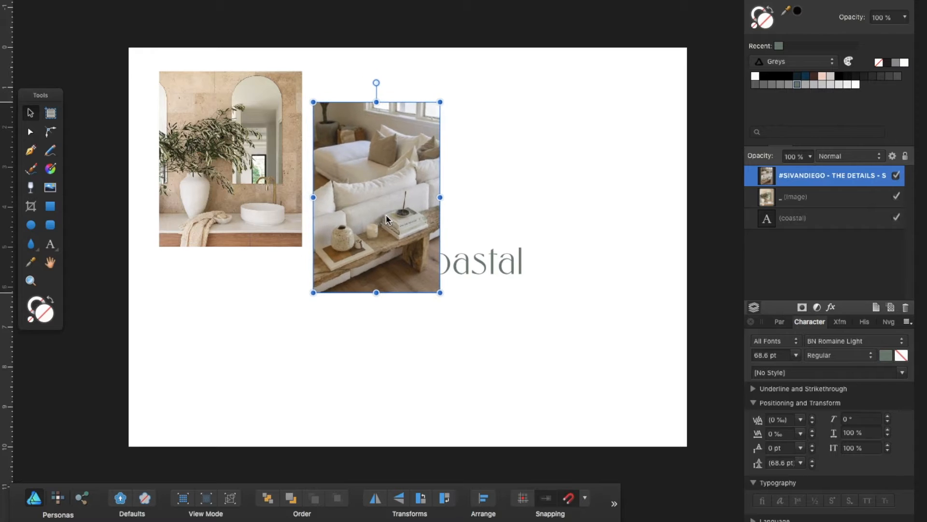
{"action": "left_click_drag", "start_coordinate": [496, 256], "coordinate": [539, 281]}
{"action": "left_click", "coordinate": [465, 355]}
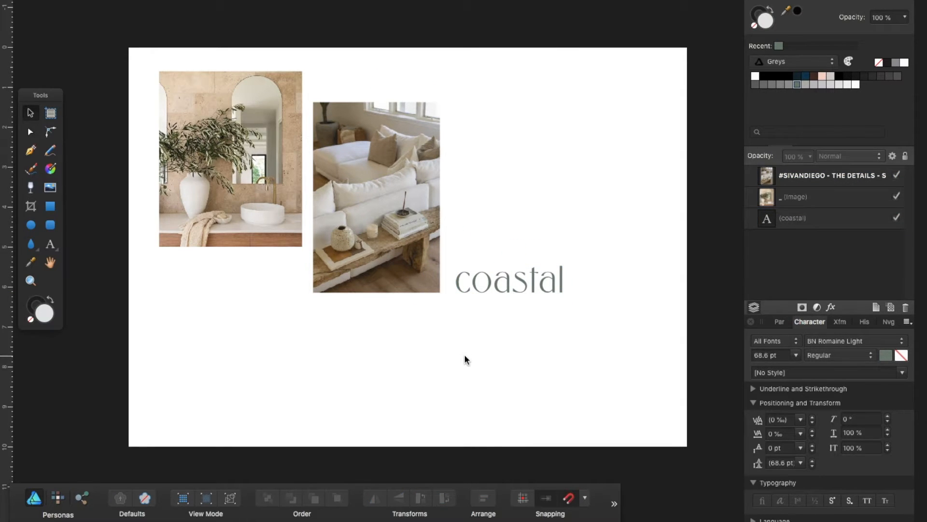
Place Aspen Rug.jpeg at a small size and move it beside the sofa photo, just above the title.
{"action": "left_click", "coordinate": [49, 189]}
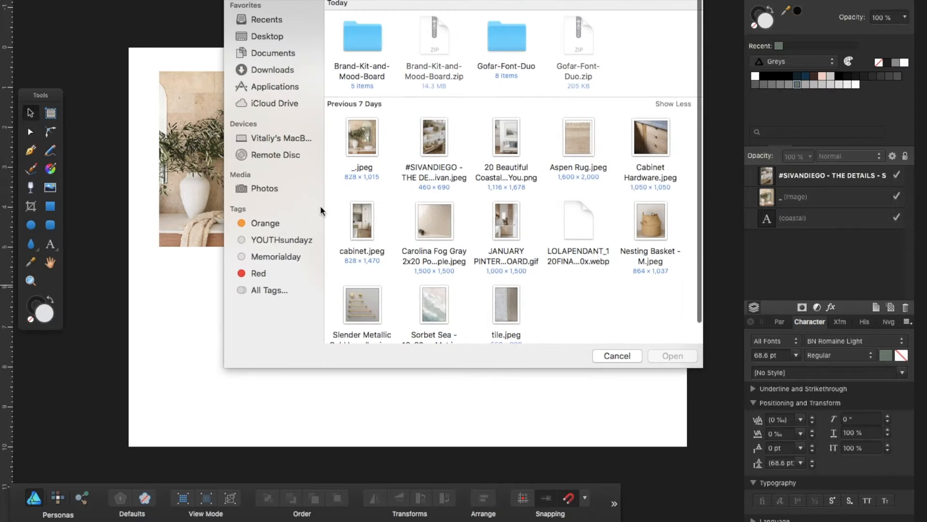
{"action": "double_click", "coordinate": [581, 130]}
{"action": "left_click_drag", "start_coordinate": [254, 313], "coordinate": [300, 382]}
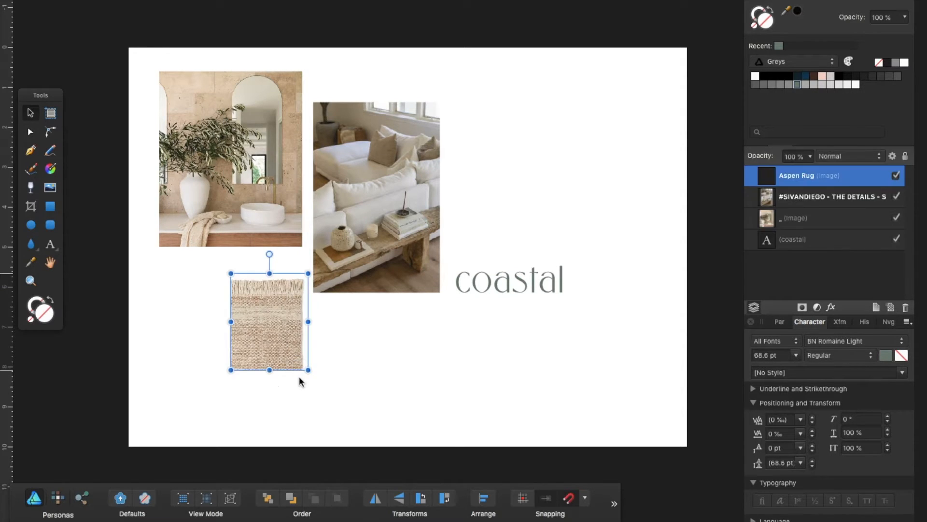
{"action": "left_click_drag", "start_coordinate": [255, 331], "coordinate": [475, 218]}
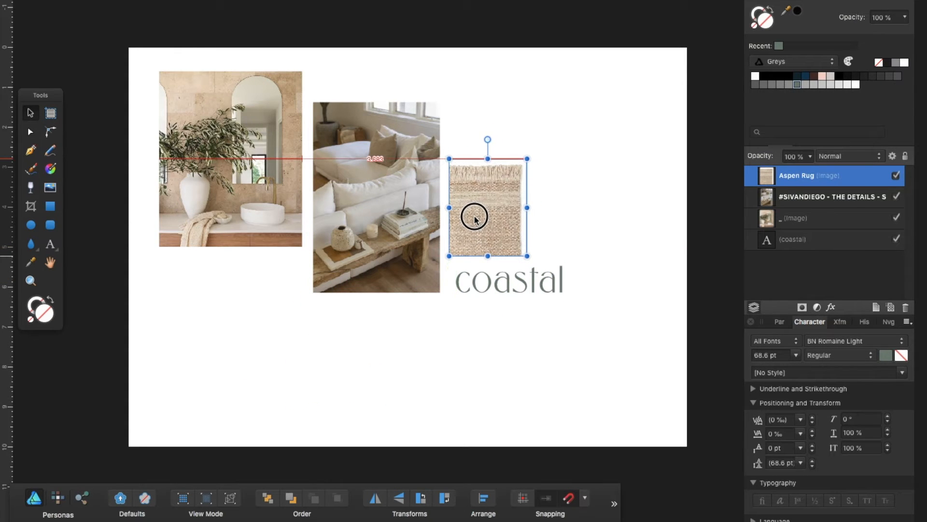
{"action": "left_click", "coordinate": [275, 382]}
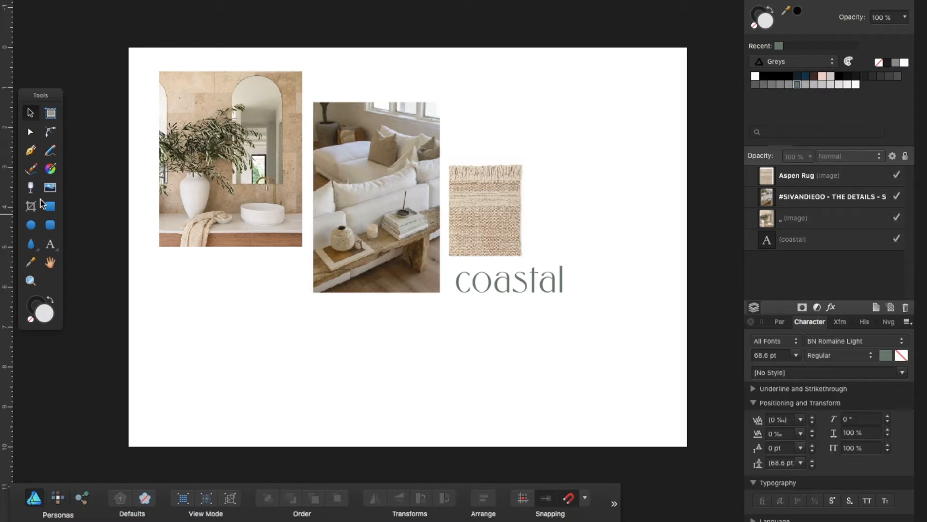
Place the Slender Metallic Gold handles image right of the rug sample at about the same height.
{"action": "left_click", "coordinate": [50, 188]}
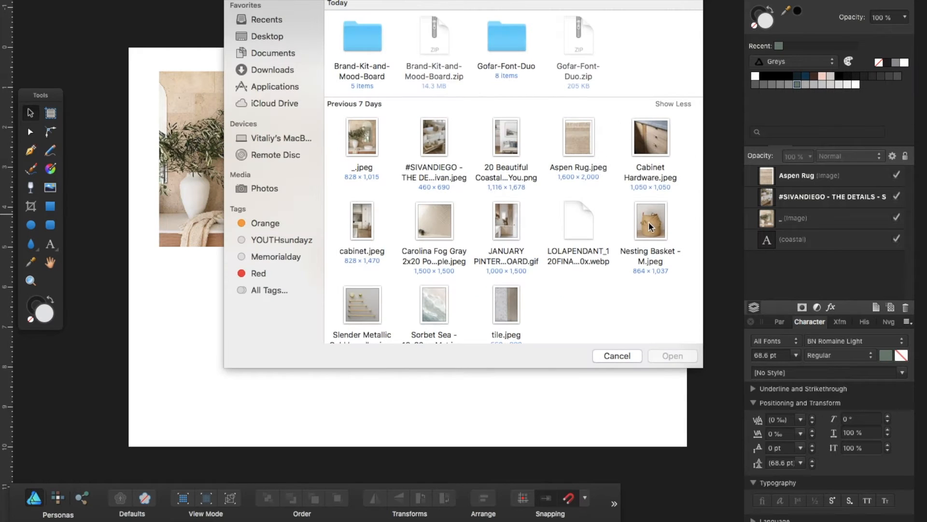
{"action": "double_click", "coordinate": [375, 298]}
{"action": "left_click_drag", "start_coordinate": [537, 159], "coordinate": [634, 255]}
Place the 20 Beautiful Coastal Décor Ideas photo directly below the bathroom photo, aligned with its right edge.
{"action": "left_click", "coordinate": [50, 189]}
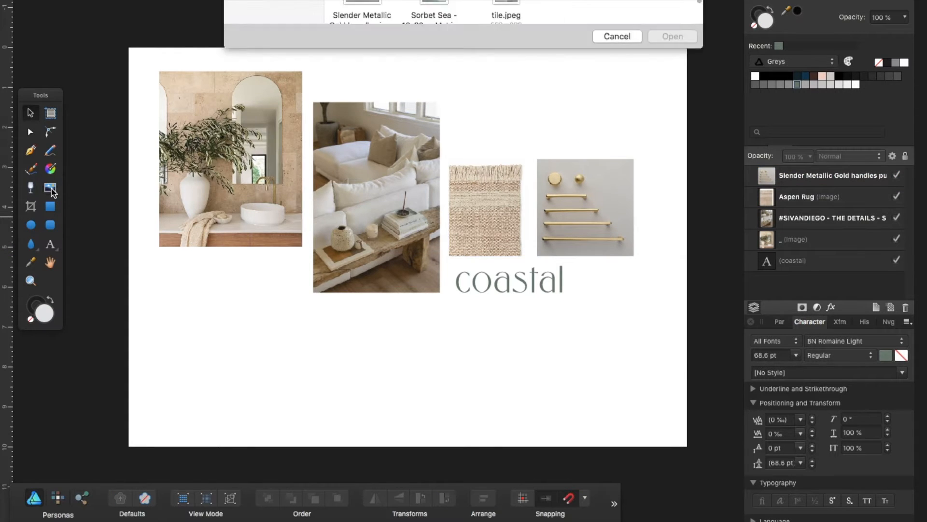
{"action": "double_click", "coordinate": [499, 134]}
{"action": "left_click_drag", "start_coordinate": [177, 254], "coordinate": [323, 434]}
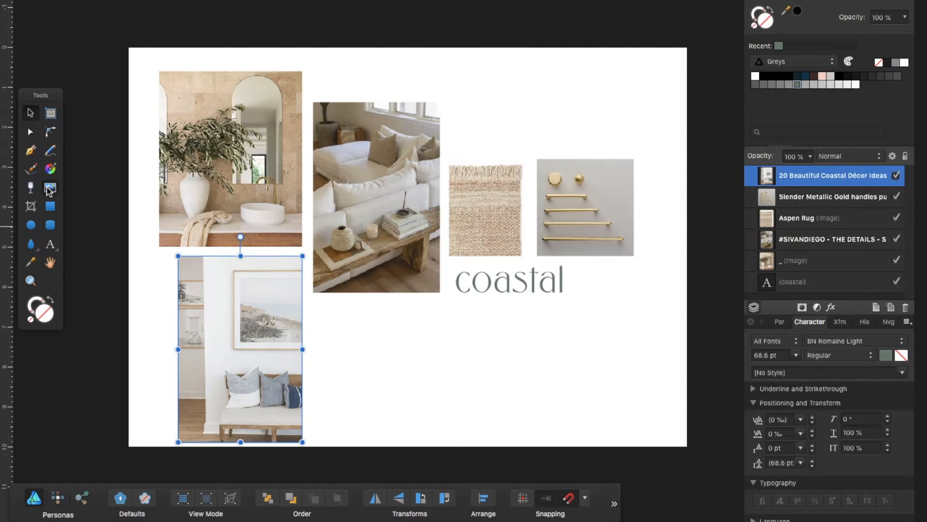
Place the Carolina Fog Gray 2x20 tile image and roughly scale it down below the title.
{"action": "left_click", "coordinate": [50, 190]}
{"action": "double_click", "coordinate": [433, 231]}
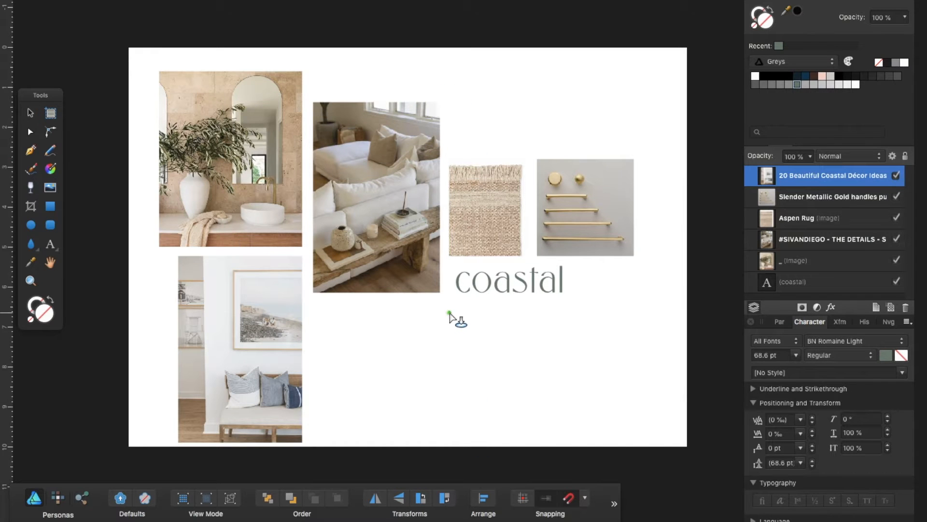
{"action": "left_click", "coordinate": [454, 309]}
{"action": "scroll", "coordinate": [454, 309], "scroll_direction": "down", "scroll_amount": 5}
{"action": "left_click_drag", "start_coordinate": [334, 189], "coordinate": [512, 339]}
{"action": "left_click_drag", "start_coordinate": [536, 396], "coordinate": [491, 351]}
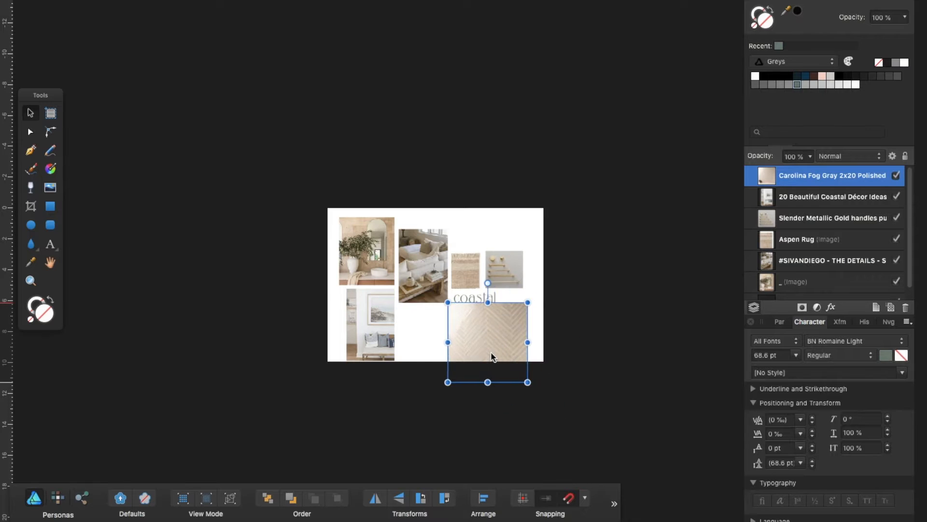
Shrink the Carolina Fog Gray tile image to fit the page and move it below the gold handles image.
{"action": "scroll", "coordinate": [490, 351], "scroll_direction": "up", "scroll_amount": 5}
{"action": "scroll", "coordinate": [490, 351], "scroll_direction": "left", "scroll_amount": 3}
{"action": "scroll", "coordinate": [491, 351], "scroll_direction": "up", "scroll_amount": 2}
{"action": "left_click_drag", "start_coordinate": [646, 473], "coordinate": [592, 387]}
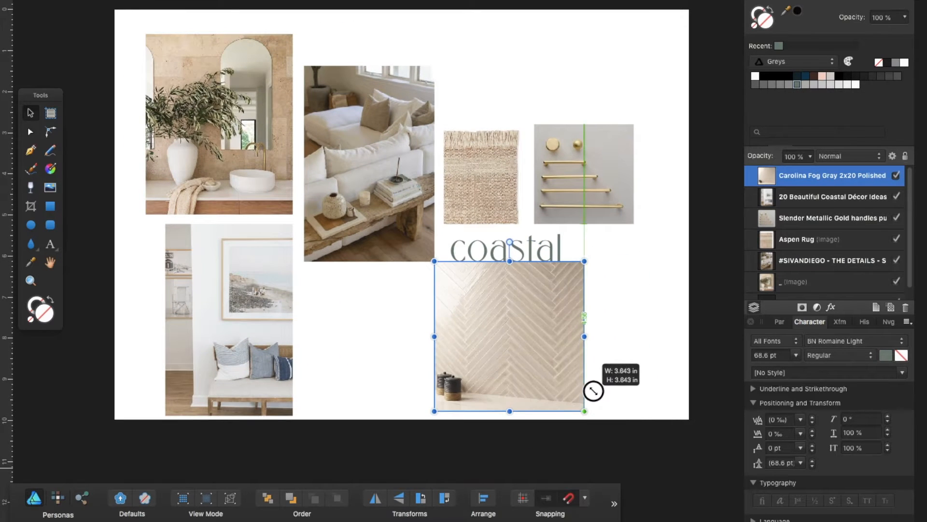
{"action": "left_click_drag", "start_coordinate": [488, 340], "coordinate": [544, 346]}
Place the Sorbet Sea artwork directly below the living room photo, aligned with its left edge.
{"action": "left_click", "coordinate": [47, 189]}
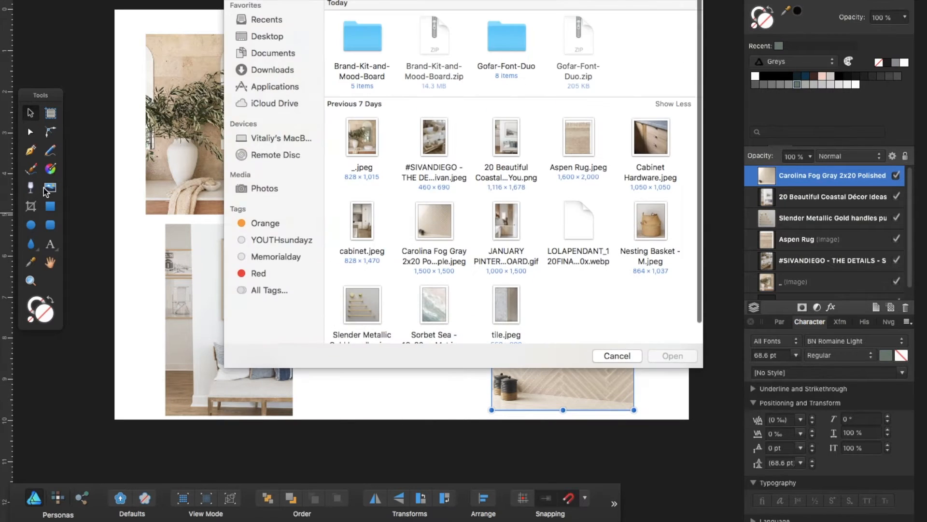
{"action": "double_click", "coordinate": [431, 296]}
{"action": "left_click_drag", "start_coordinate": [305, 269], "coordinate": [423, 367]}
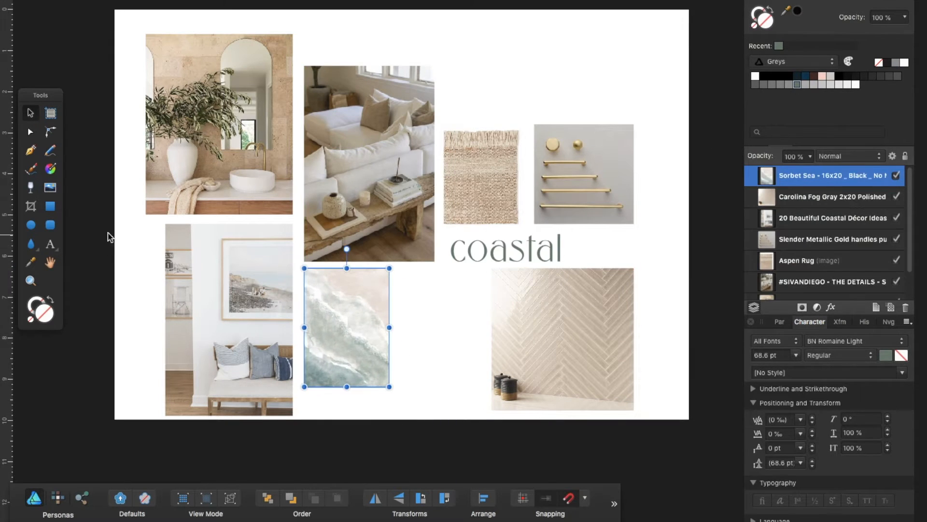
Place the tile image between the Sorbet Sea artwork and the Carolina Fog Gray tile, matching the artwork's height.
{"action": "left_click", "coordinate": [51, 188]}
{"action": "double_click", "coordinate": [499, 300]}
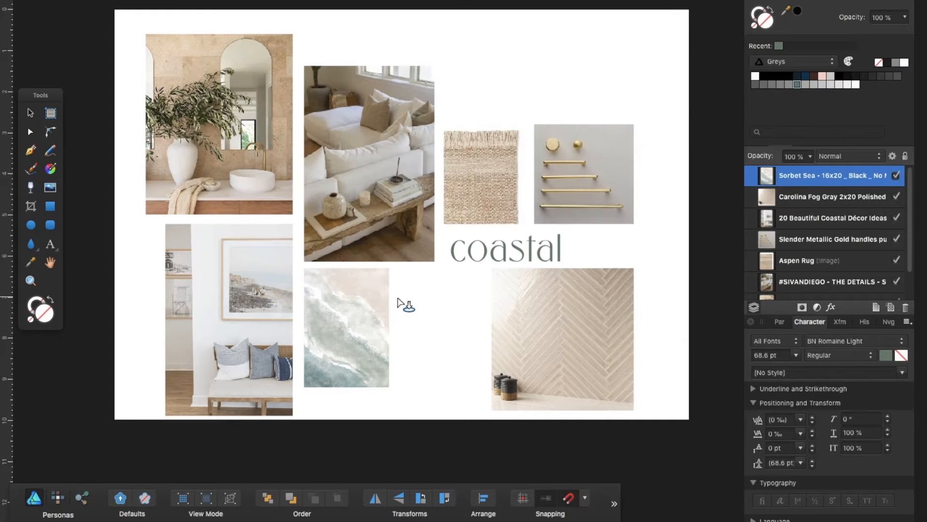
{"action": "mouse_move", "coordinate": [402, 268]}
{"action": "left_mouse_down"}
{"action": "mouse_move", "coordinate": [465, 375]}
{"action": "mouse_move", "coordinate": [481, 386]}
{"action": "left_mouse_up"}
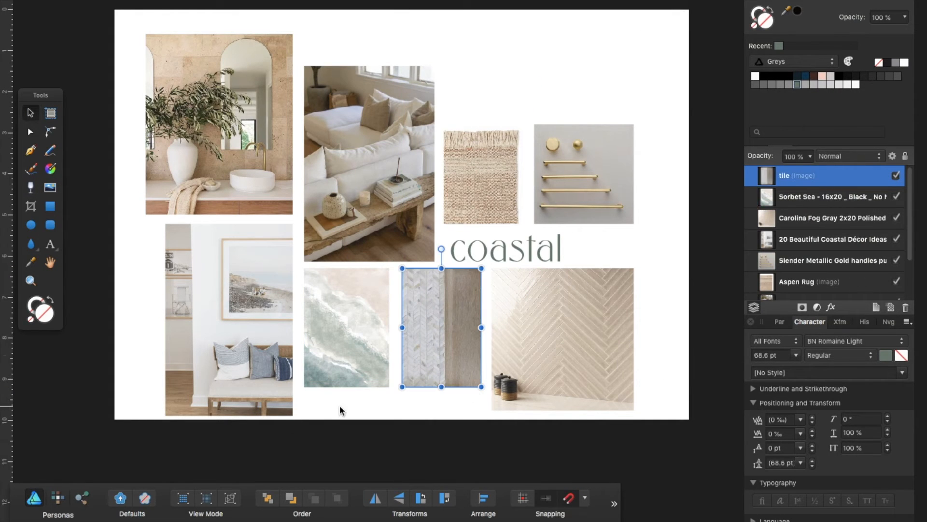
Place the Cabinet Hardware image directly above the rug sample, roughly matching its width.
{"action": "left_click", "coordinate": [340, 406]}
{"action": "left_click", "coordinate": [50, 188]}
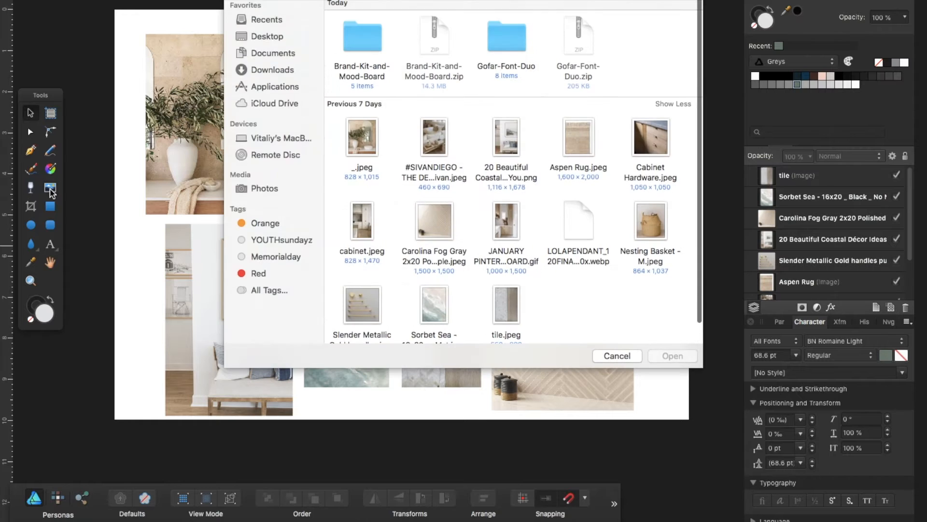
{"action": "double_click", "coordinate": [644, 150]}
{"action": "left_click_drag", "start_coordinate": [440, 26], "coordinate": [524, 109]}
Place the Nesting Basket - M image directly above the gold handles image, beside the Cabinet Hardware image.
{"action": "left_click", "coordinate": [50, 189]}
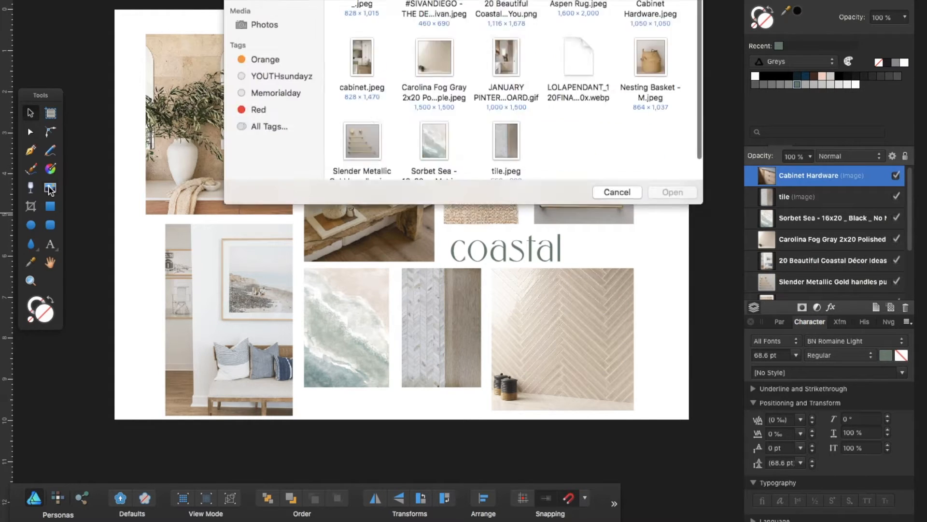
{"action": "left_click", "coordinate": [647, 243]}
{"action": "left_click", "coordinate": [672, 356]}
{"action": "left_click_drag", "start_coordinate": [534, 28], "coordinate": [628, 105]}
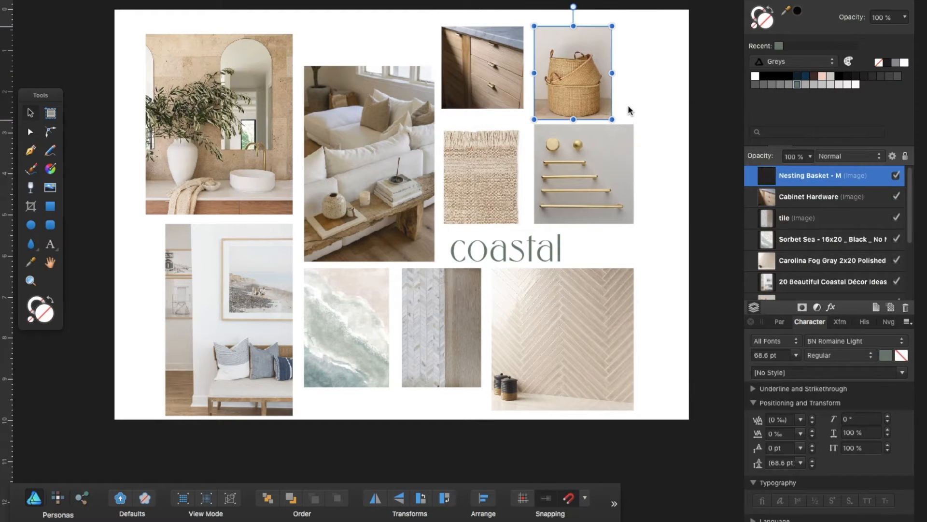
Place the cabinet photo to the right of the basket image, extending past the page's right edge.
{"action": "left_click", "coordinate": [51, 187]}
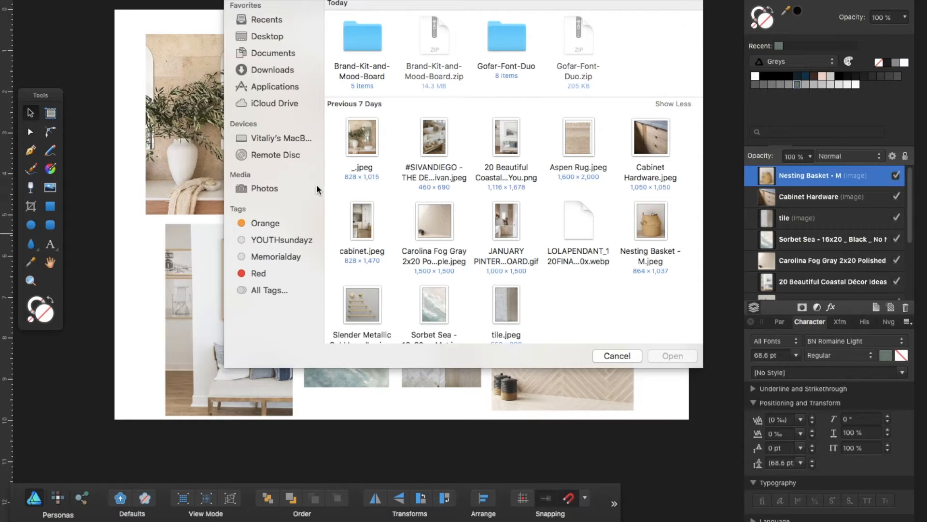
{"action": "double_click", "coordinate": [356, 217]}
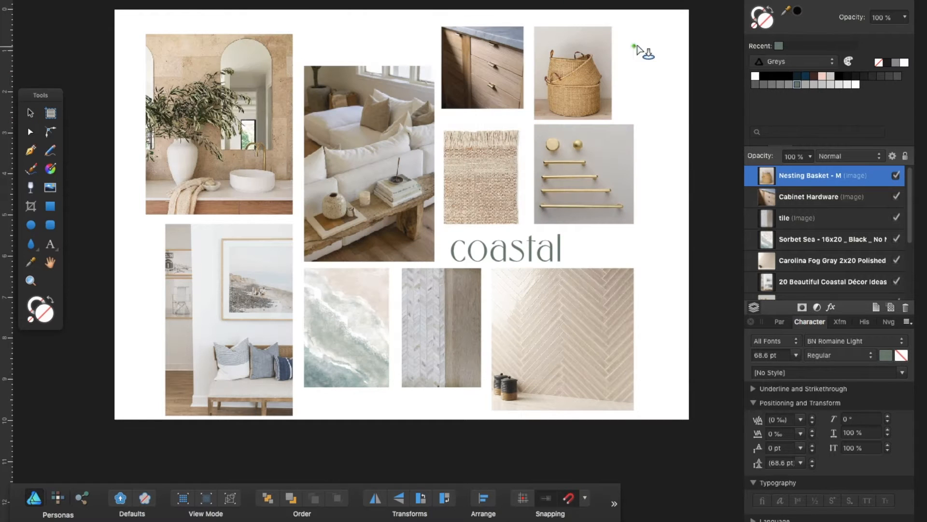
{"action": "left_click_drag", "start_coordinate": [635, 33], "coordinate": [733, 203]}
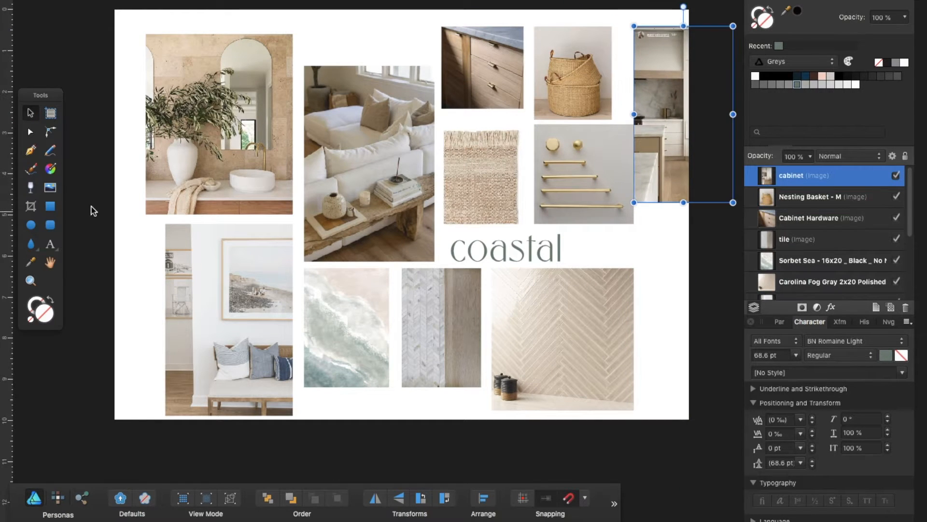
Place the JANUARY PINTEREST MOOD BOARD kitchen photo below the cabinet photo at the page's right edge.
{"action": "left_click", "coordinate": [49, 189]}
{"action": "double_click", "coordinate": [503, 219]}
{"action": "left_click_drag", "start_coordinate": [640, 214], "coordinate": [722, 340]}
Shrink the 20 Beautiful Coastal Décor Ideas photo and move it up to overlap the bathroom photo's lower right corner.
{"action": "scroll", "coordinate": [335, 269], "scroll_direction": "up", "scroll_amount": 3}
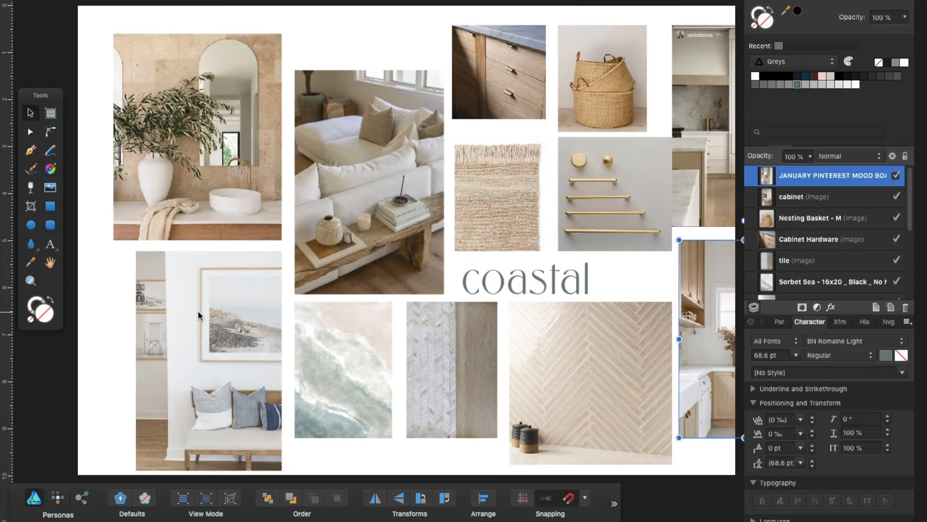
{"action": "left_click", "coordinate": [260, 449]}
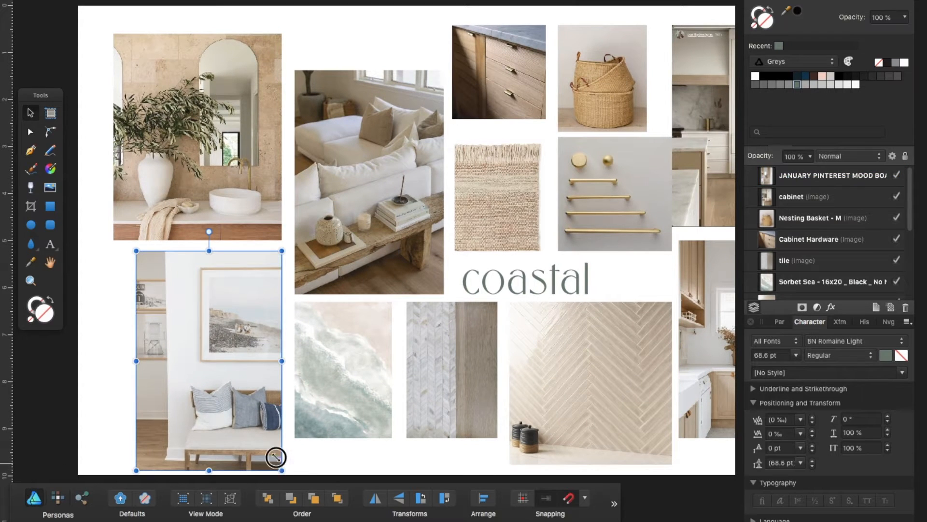
{"action": "left_click_drag", "start_coordinate": [275, 457], "coordinate": [247, 412]}
{"action": "left_click_drag", "start_coordinate": [191, 367], "coordinate": [252, 337]}
{"action": "left_click", "coordinate": [140, 327]}
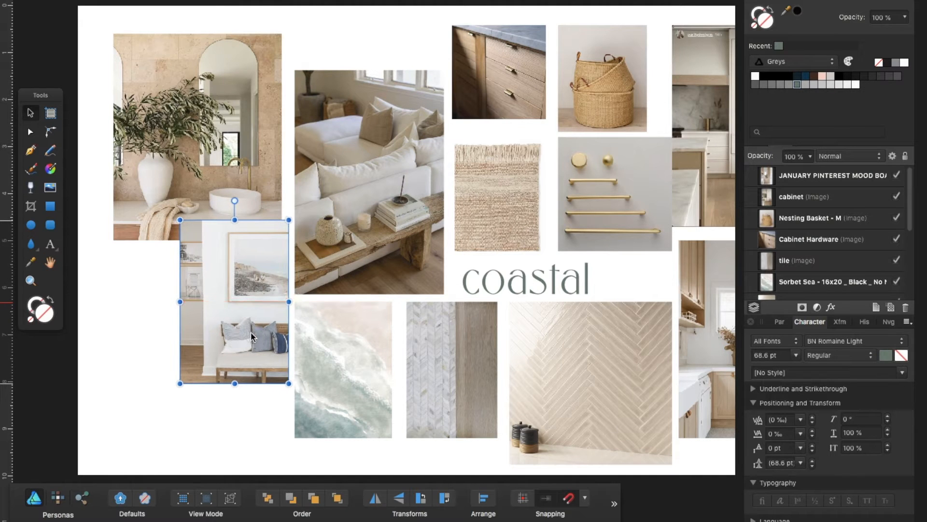
Move the Sorbet Sea artwork up over the living room photo's lower part and the tile sample to the page's left edge.
{"action": "left_click", "coordinate": [332, 247]}
{"action": "left_click_drag", "start_coordinate": [312, 352], "coordinate": [310, 314]}
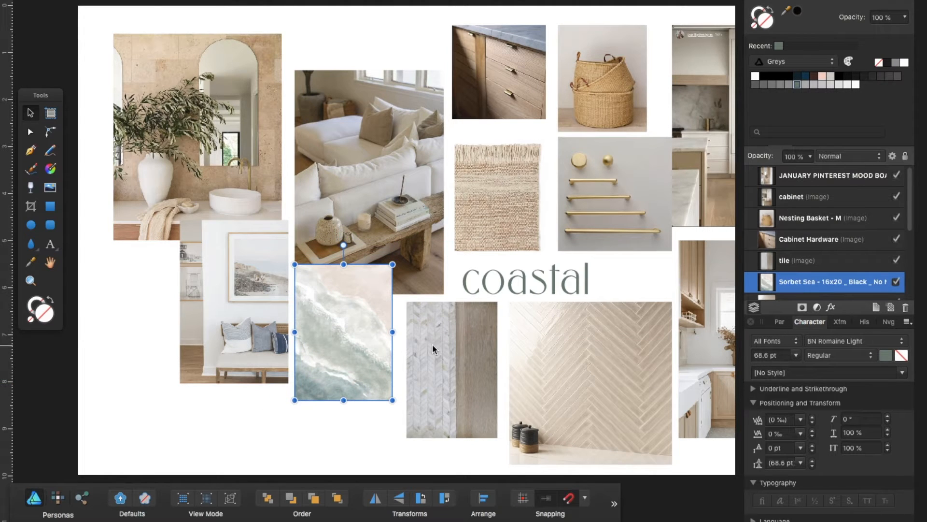
{"action": "left_click_drag", "start_coordinate": [437, 344], "coordinate": [103, 314]}
Move the cabinet photo beside the Sorbet Sea artwork and crop off its top strip.
{"action": "left_click_drag", "start_coordinate": [685, 107], "coordinate": [404, 334]}
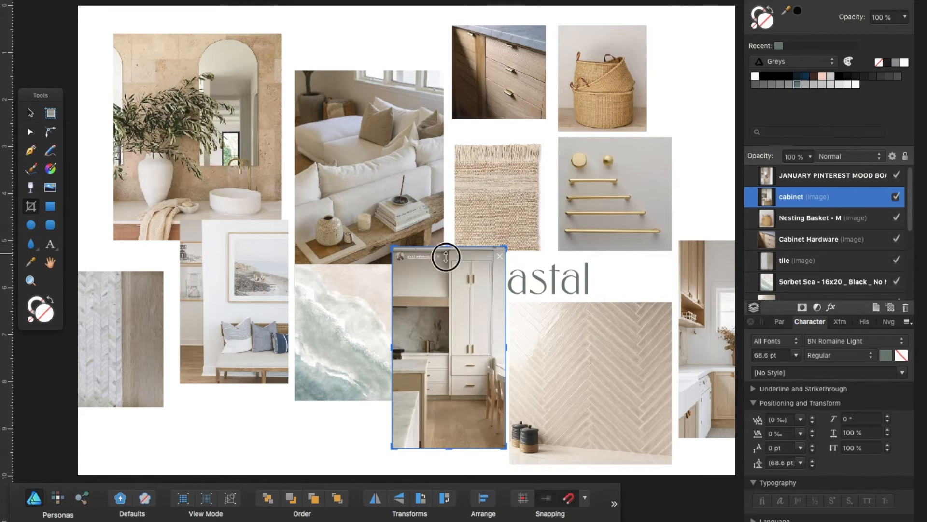
{"action": "left_click_drag", "start_coordinate": [446, 249], "coordinate": [446, 264]}
{"action": "left_click", "coordinate": [29, 115]}
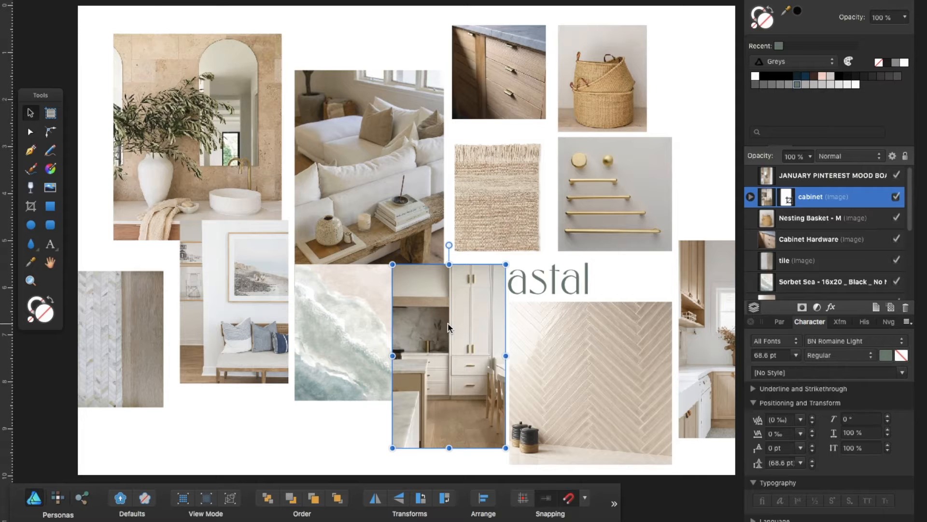
Move the Sorbet Sea artwork to the page's upper right edge and the cabinet photo under the living room photo.
{"action": "left_click_drag", "start_coordinate": [360, 328], "coordinate": [714, 84]}
{"action": "left_click_drag", "start_coordinate": [456, 331], "coordinate": [357, 320]}
Shrink the JANUARY PINTEREST MOOD BOARD kitchen photo and move it to overlap the cabinet photo's right edge, slightly lower.
{"action": "left_click_drag", "start_coordinate": [716, 324], "coordinate": [489, 330]}
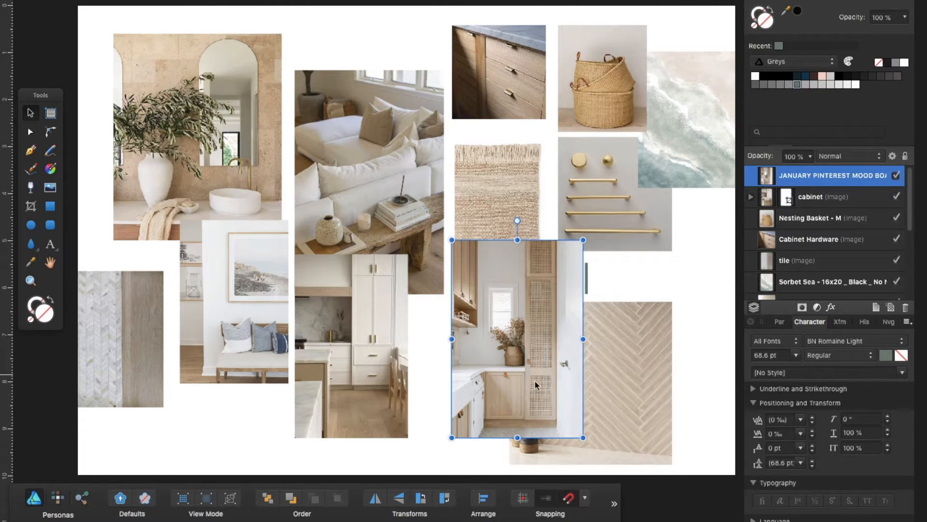
{"action": "left_click_drag", "start_coordinate": [581, 433], "coordinate": [562, 410]}
{"action": "left_click_drag", "start_coordinate": [492, 381], "coordinate": [438, 422]}
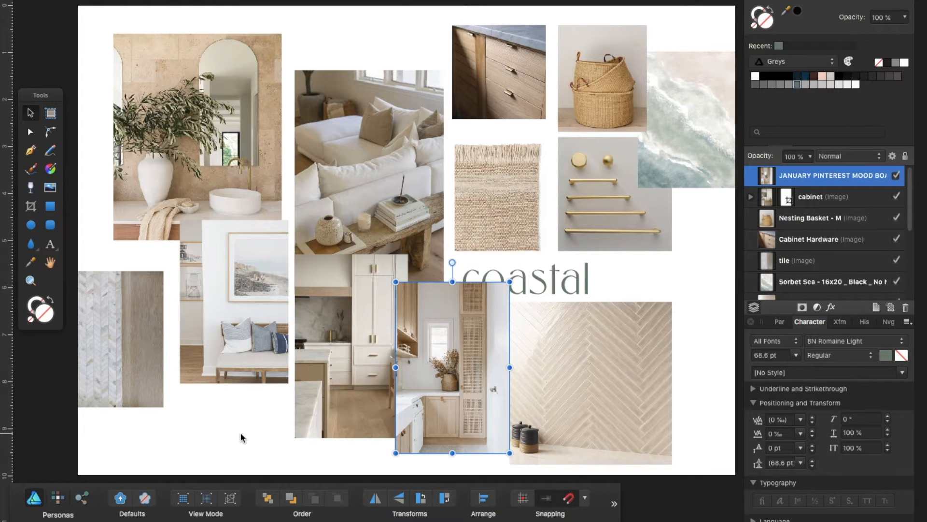
Shift the coastal title right, clear of the kitchen photo, and shrink the Carolina Fog Gray tile to the title's width below it.
{"action": "left_click", "coordinate": [239, 435]}
{"action": "left_click_drag", "start_coordinate": [536, 265], "coordinate": [598, 260]}
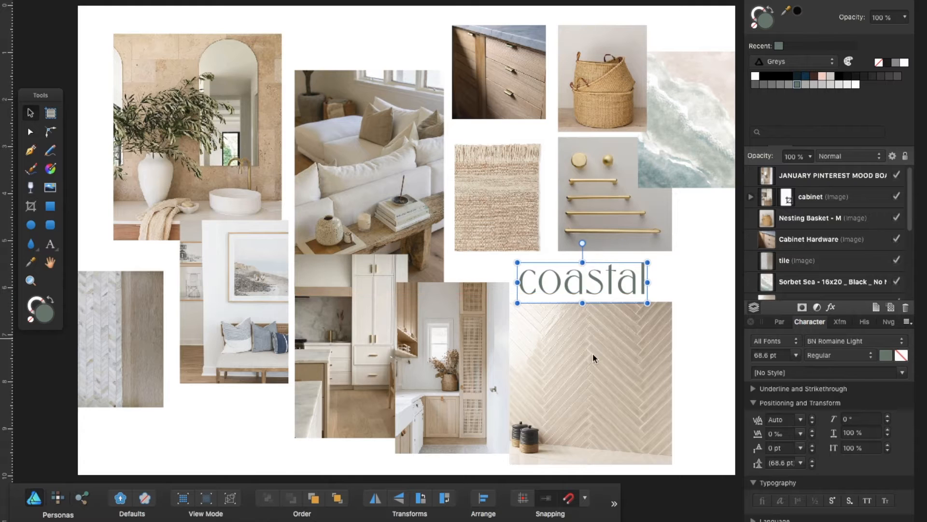
{"action": "left_click", "coordinate": [598, 381]}
{"action": "left_click_drag", "start_coordinate": [672, 463], "coordinate": [634, 412]}
{"action": "left_click_drag", "start_coordinate": [567, 388], "coordinate": [577, 390]}
Move the tile sample onto the Carolina Fog Gray tile, aligned at its top right corner, and crop off the sample's bottom.
{"action": "scroll", "coordinate": [488, 389], "scroll_direction": "right", "scroll_amount": 2}
{"action": "scroll", "coordinate": [488, 389], "scroll_direction": "down", "scroll_amount": 3}
{"action": "left_click_drag", "start_coordinate": [132, 383], "coordinate": [512, 409]}
{"action": "scroll", "coordinate": [512, 410], "scroll_direction": "right", "scroll_amount": 4}
{"action": "scroll", "coordinate": [512, 410], "scroll_direction": "down", "scroll_amount": 1}
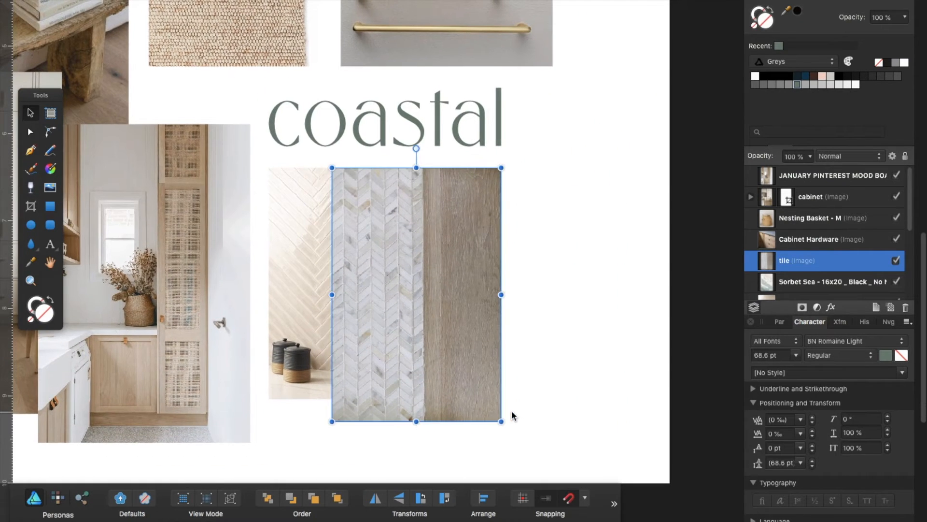
{"action": "left_click_drag", "start_coordinate": [417, 419], "coordinate": [415, 364]}
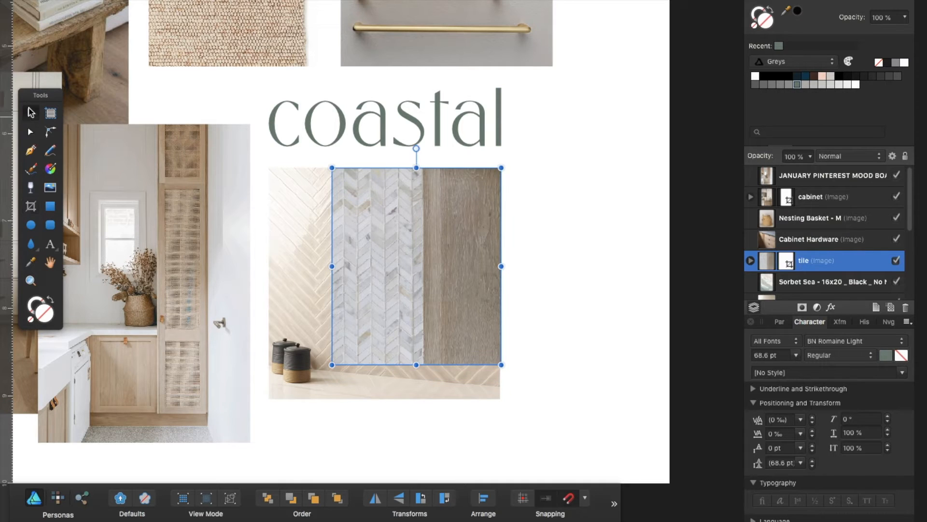
Shrink and crop the Carolina Fog Gray tile to the marble tile sample's size and set the two side by side.
{"action": "left_click", "coordinate": [301, 287]}
{"action": "left_click_drag", "start_coordinate": [269, 398], "coordinate": [289, 344]}
{"action": "left_click_drag", "start_coordinate": [302, 266], "coordinate": [331, 270]}
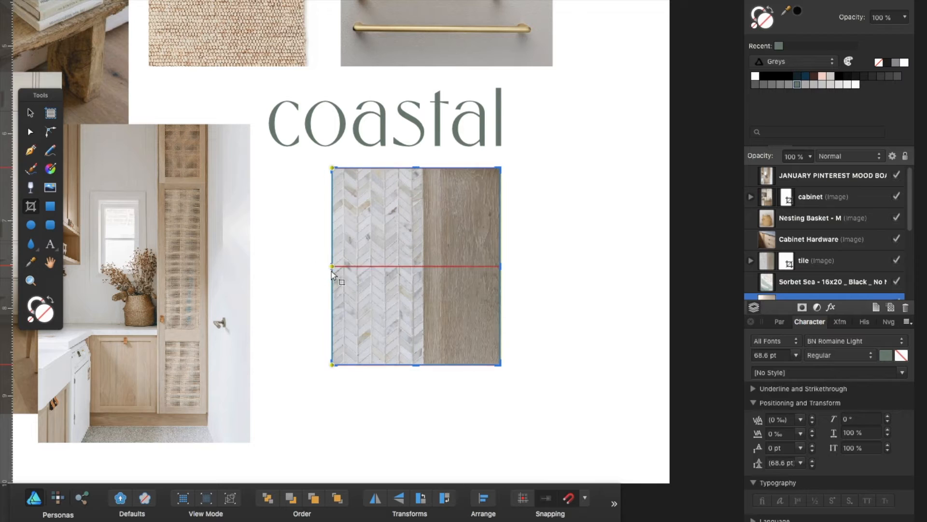
{"action": "left_click_drag", "start_coordinate": [410, 270], "coordinate": [346, 286]}
{"action": "left_click", "coordinate": [523, 337]}
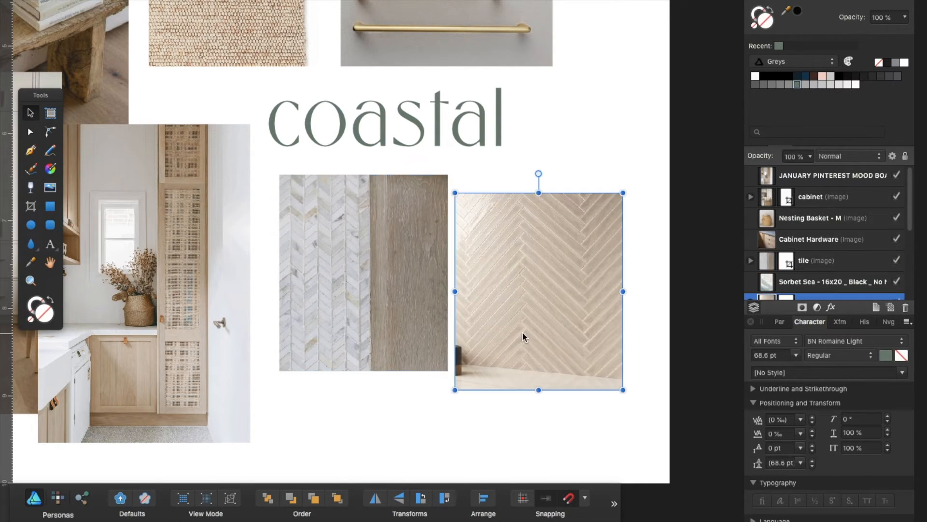
Bring the Carolina Fog Gray tile in front of the marble tile sample and overlap the sample's lower right corner.
{"action": "scroll", "coordinate": [773, 279], "scroll_direction": "down", "scroll_amount": 1}
{"action": "left_click_drag", "start_coordinate": [761, 221], "coordinate": [761, 223]}
{"action": "left_click_drag", "start_coordinate": [499, 289], "coordinate": [398, 358]}
Scale and crop the gold handles image to the Carolina Fog Gray tile's size and move it over the tile's upper right corner.
{"action": "scroll", "coordinate": [568, 234], "scroll_direction": "down", "scroll_amount": 5}
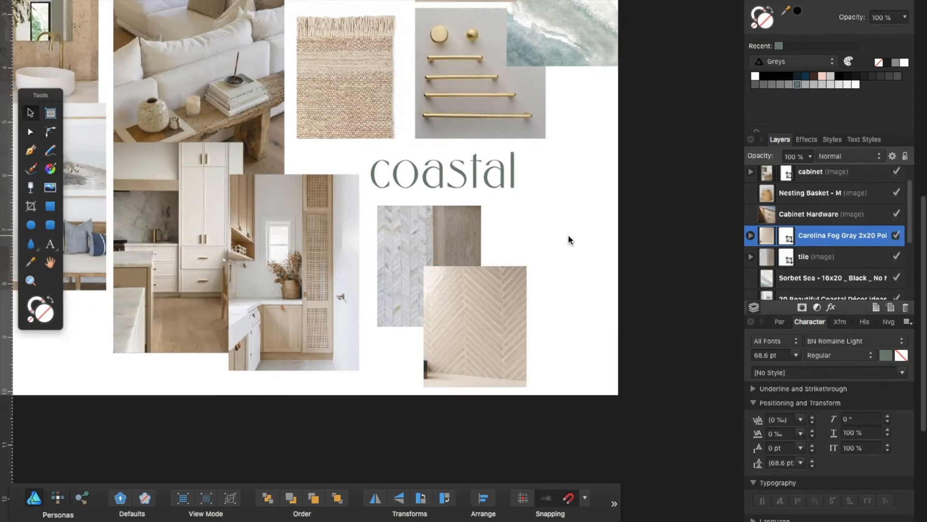
{"action": "left_click_drag", "start_coordinate": [430, 138], "coordinate": [434, 391]}
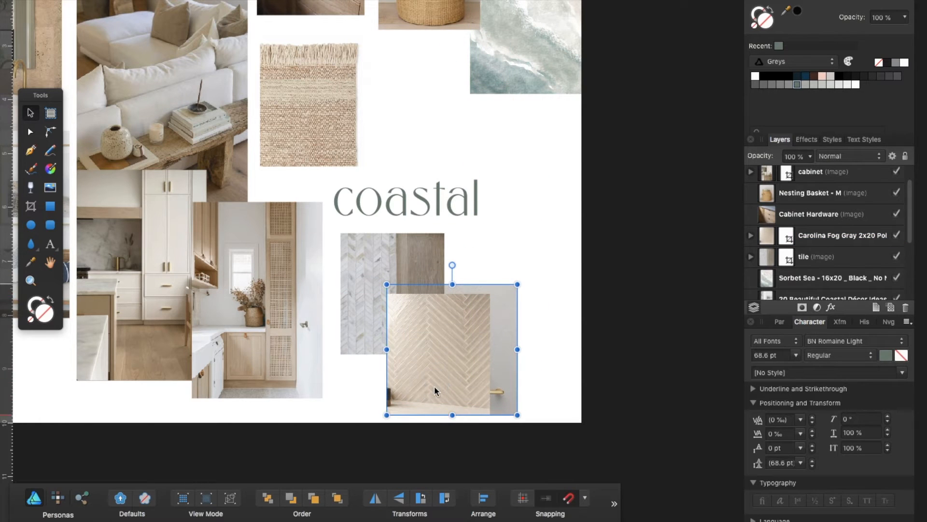
{"action": "left_click_drag", "start_coordinate": [510, 291], "coordinate": [507, 292]}
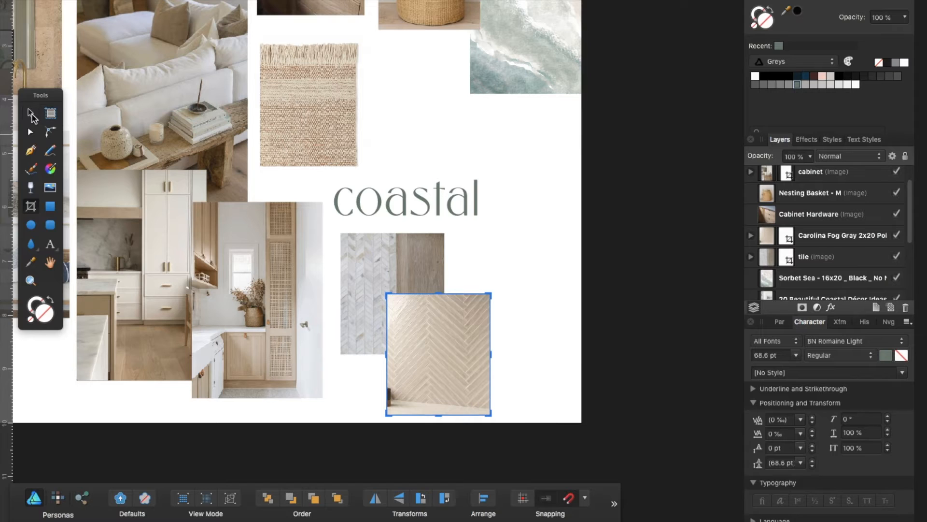
{"action": "left_click_drag", "start_coordinate": [447, 344], "coordinate": [507, 294]}
Reorder the gold handles layer so it sits in front of the Carolina Fog Gray tile.
{"action": "scroll", "coordinate": [869, 246], "scroll_direction": "down", "scroll_amount": 5}
{"action": "scroll", "coordinate": [869, 246], "scroll_direction": "up", "scroll_amount": 2}
{"action": "mouse_move", "coordinate": [761, 265]}
{"action": "left_mouse_down"}
{"action": "mouse_move", "coordinate": [751, 189]}
{"action": "mouse_move", "coordinate": [757, 247]}
{"action": "left_mouse_up"}
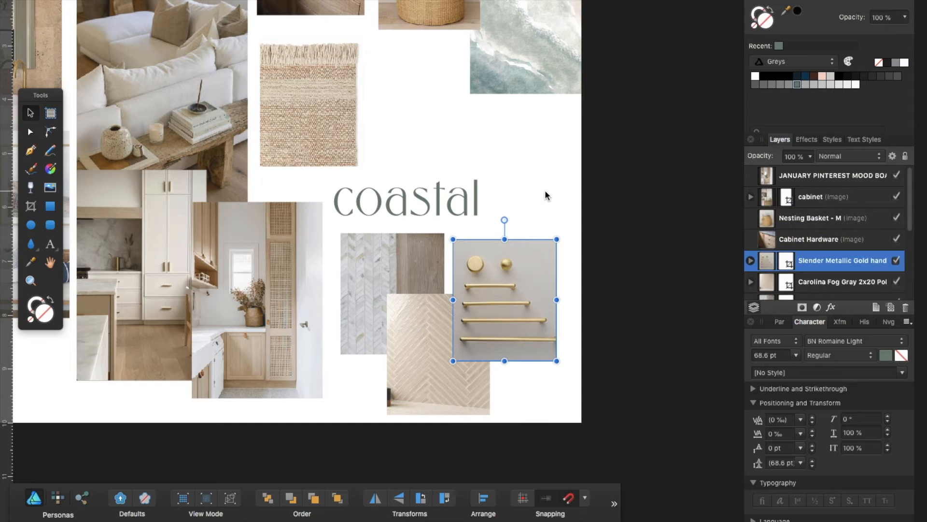
{"action": "left_click", "coordinate": [544, 190]}
Scale the marble tile, Carolina Fog Gray tile and gold handles images down together.
{"action": "scroll", "coordinate": [444, 343], "scroll_direction": "down", "scroll_amount": 3}
{"action": "scroll", "coordinate": [445, 344], "scroll_direction": "up", "scroll_amount": 5}
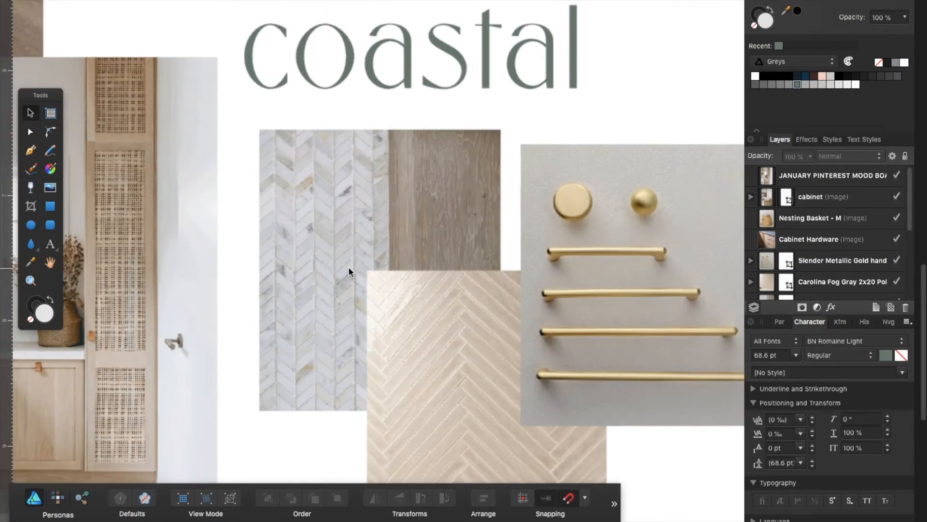
{"action": "scroll", "coordinate": [349, 268], "scroll_direction": "down", "scroll_amount": 2}
{"action": "left_click", "coordinate": [300, 218]}
{"action": "left_click_drag", "start_coordinate": [414, 354], "coordinate": [386, 312]}
{"action": "key", "text": "super+z"}
{"action": "left_click", "coordinate": [473, 303], "text": "shift"}
{"action": "left_click", "coordinate": [399, 410], "text": "shift"}
{"action": "left_click_drag", "start_coordinate": [614, 460], "coordinate": [552, 372]}
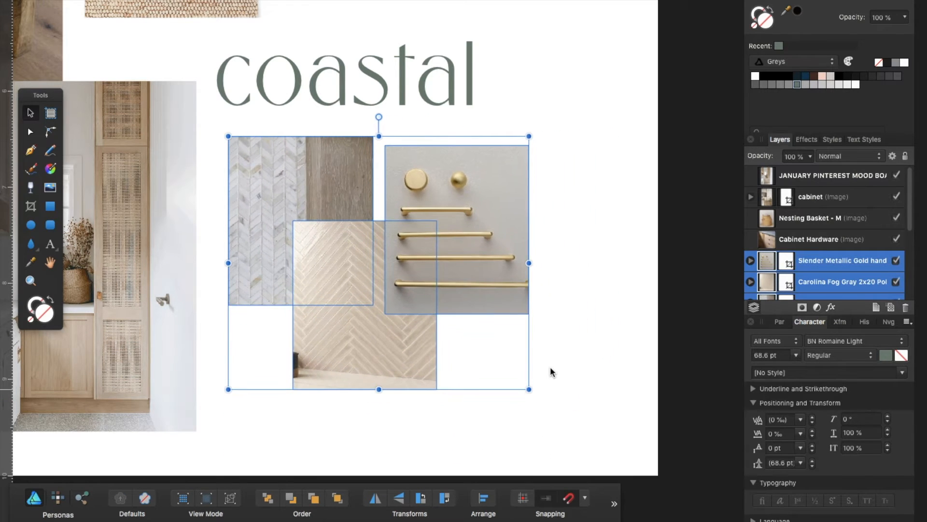
Line up the marble tile, Carolina Fog Gray tile and gold handles images in one row below the title.
{"action": "left_click", "coordinate": [465, 209]}
{"action": "left_click_drag", "start_coordinate": [464, 210], "coordinate": [524, 286]}
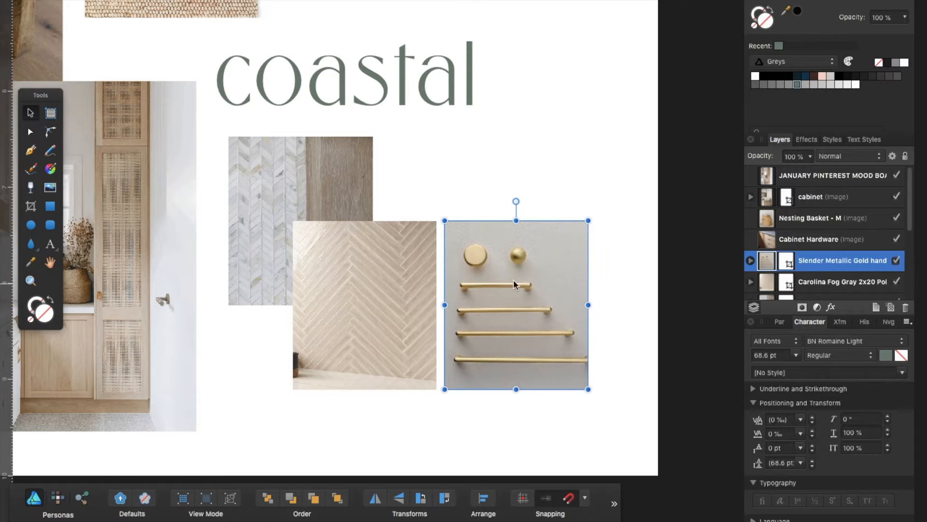
{"action": "left_click_drag", "start_coordinate": [262, 245], "coordinate": [234, 328]}
{"action": "left_click_drag", "start_coordinate": [496, 342], "coordinate": [535, 337]}
{"action": "left_click_drag", "start_coordinate": [370, 335], "coordinate": [404, 333]}
Adjust the spacing of the three material samples so they form an even row beside the kitchen photo.
{"action": "scroll", "coordinate": [311, 330], "scroll_direction": "left", "scroll_amount": 5}
{"action": "scroll", "coordinate": [311, 330], "scroll_direction": "left", "scroll_amount": 3}
{"action": "left_click_drag", "start_coordinate": [245, 319], "coordinate": [213, 321]}
{"action": "left_click_drag", "start_coordinate": [425, 321], "coordinate": [398, 323]}
{"action": "left_click_drag", "start_coordinate": [662, 319], "coordinate": [671, 320]}
{"action": "left_click_drag", "start_coordinate": [550, 326], "coordinate": [557, 333]}
{"action": "left_click_drag", "start_coordinate": [437, 327], "coordinate": [440, 332]}
{"action": "left_click", "coordinate": [427, 155]}
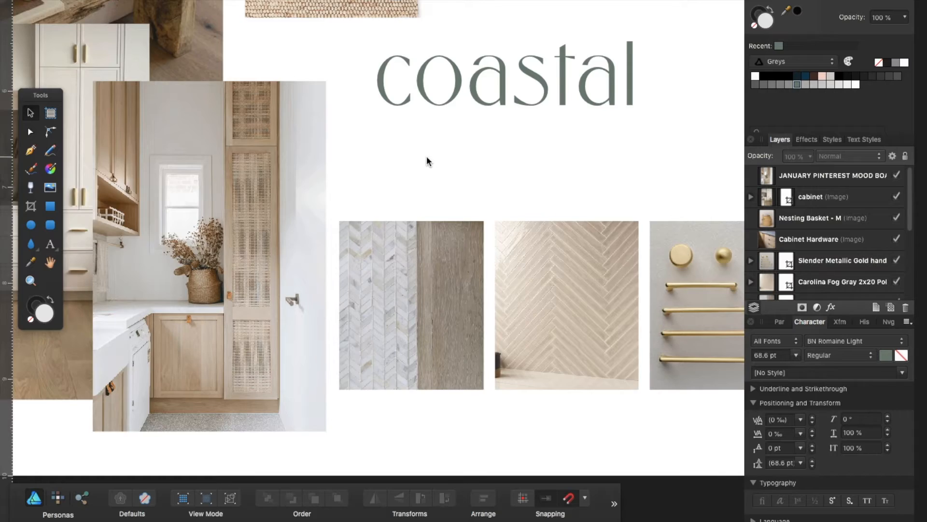
Move the coastal title up and bring the rug sample down into the space above the marble tile, left edges aligned.
{"action": "scroll", "coordinate": [427, 155], "scroll_direction": "down", "scroll_amount": 5}
{"action": "scroll", "coordinate": [427, 156], "scroll_direction": "down", "scroll_amount": 3}
{"action": "scroll", "coordinate": [427, 156], "scroll_direction": "up", "scroll_amount": 6}
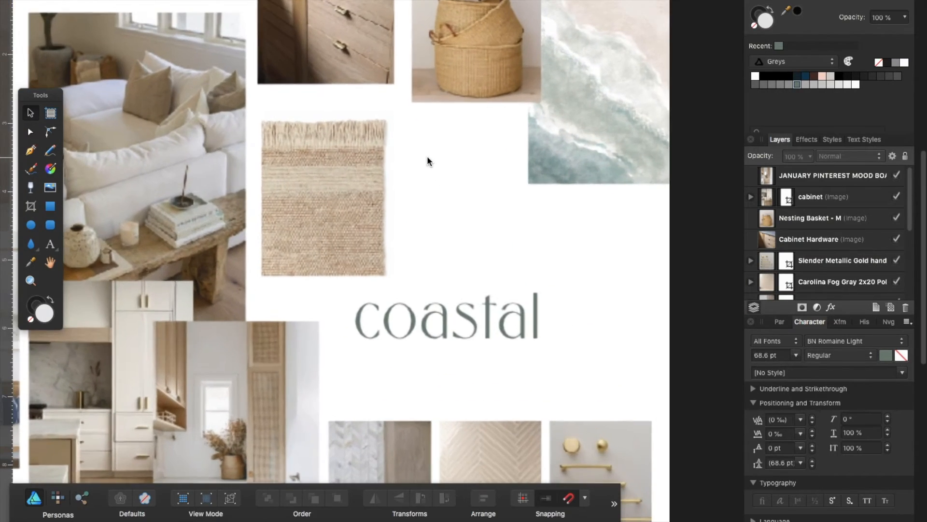
{"action": "left_click", "coordinate": [418, 202]}
{"action": "key", "text": "super+z"}
{"action": "left_click_drag", "start_coordinate": [301, 208], "coordinate": [371, 343]}
Scale and crop the rug sample to the marble tile's dimensions, using the tile as a guide, and place it directly above that tile.
{"action": "scroll", "coordinate": [371, 343], "scroll_direction": "up", "scroll_amount": 5}
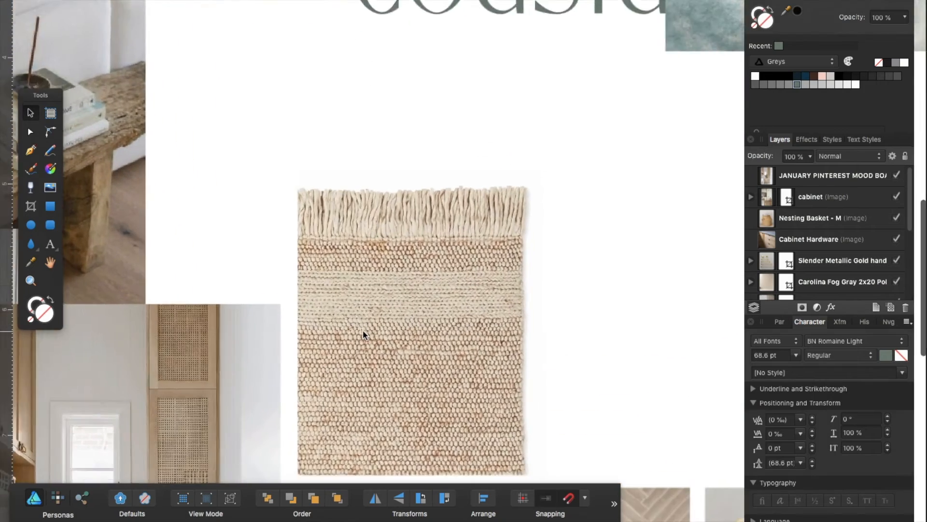
{"action": "scroll", "coordinate": [387, 241], "scroll_direction": "down", "scroll_amount": 5}
{"action": "left_click_drag", "start_coordinate": [402, 156], "coordinate": [405, 388]}
{"action": "left_click_drag", "start_coordinate": [541, 129], "coordinate": [498, 183]}
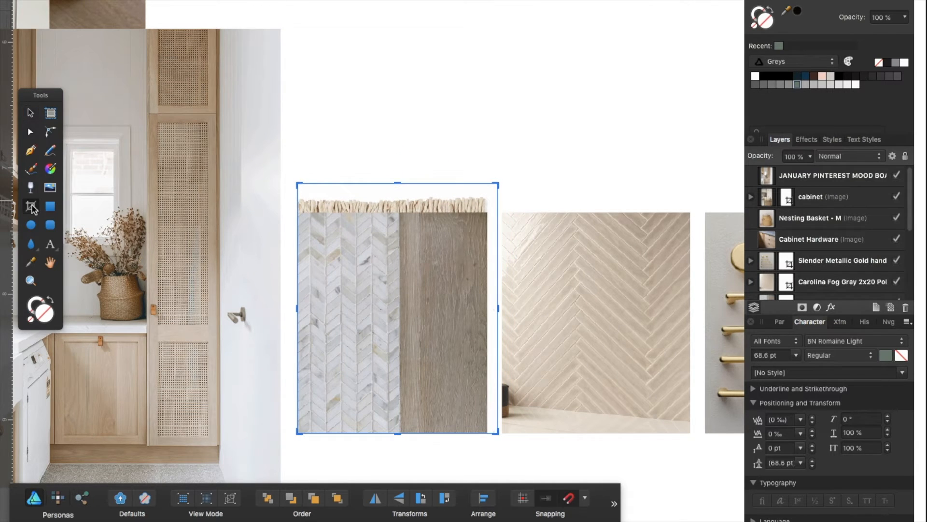
{"action": "left_click_drag", "start_coordinate": [331, 206], "coordinate": [333, 221]}
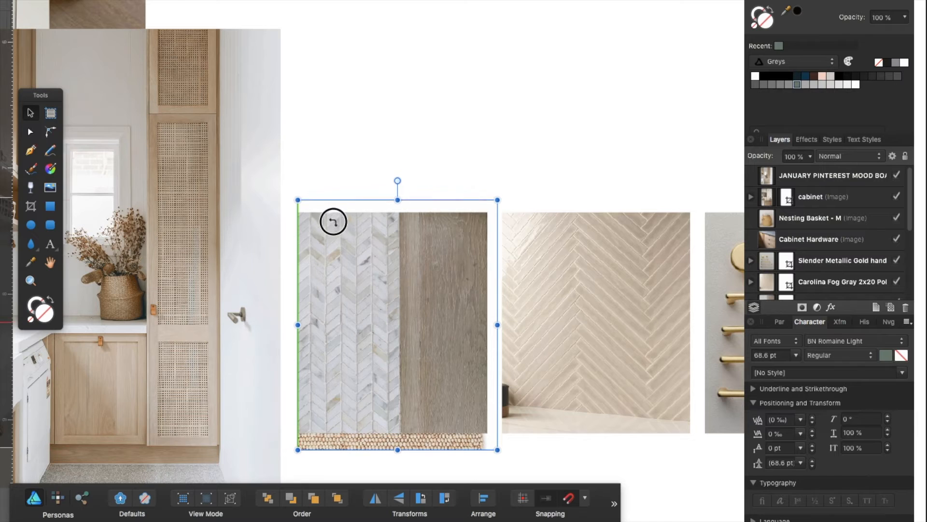
{"action": "left_click_drag", "start_coordinate": [396, 439], "coordinate": [398, 437]}
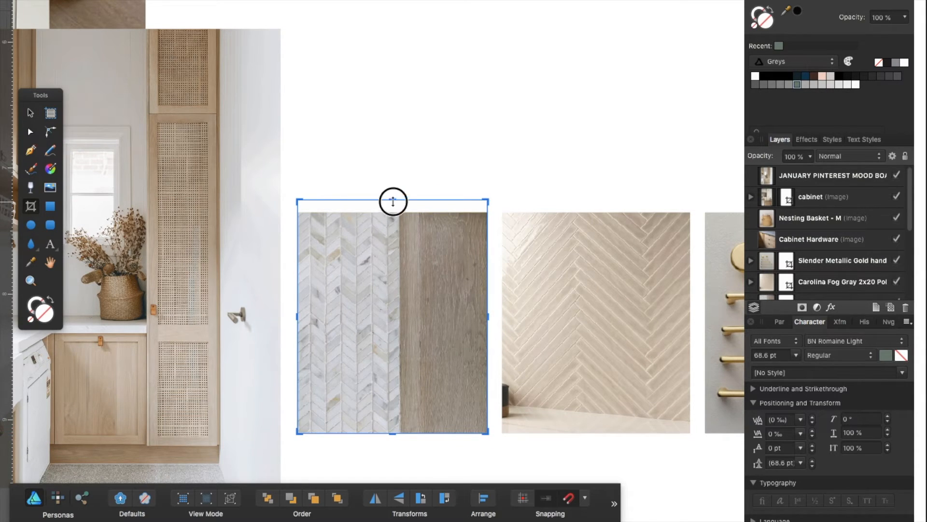
{"action": "left_click", "coordinate": [30, 116]}
{"action": "left_click_drag", "start_coordinate": [393, 300], "coordinate": [395, 112]}
Scale and crop the watercolor wave image to the dimensions of the herringbone tile sample, using that tile as a guide.
{"action": "scroll", "coordinate": [401, 145], "scroll_direction": "up", "scroll_amount": 2}
{"action": "scroll", "coordinate": [400, 145], "scroll_direction": "right", "scroll_amount": 3}
{"action": "left_click", "coordinate": [411, 236]}
{"action": "scroll", "coordinate": [410, 236], "scroll_direction": "down", "scroll_amount": 5}
{"action": "left_click_drag", "start_coordinate": [482, 35], "coordinate": [426, 376]}
{"action": "left_click_drag", "start_coordinate": [484, 246], "coordinate": [436, 297]}
{"action": "scroll", "coordinate": [436, 297], "scroll_direction": "up", "scroll_amount": 5}
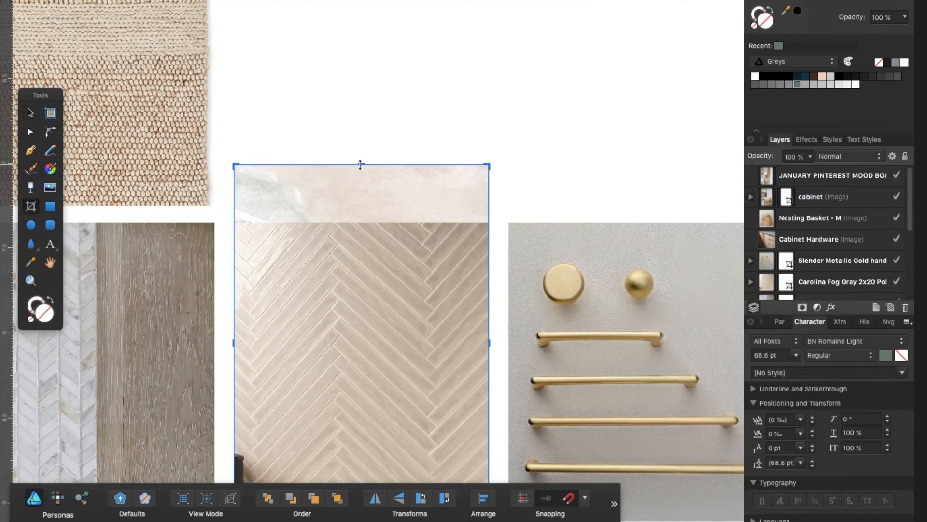
{"action": "left_click_drag", "start_coordinate": [359, 165], "coordinate": [360, 222]}
{"action": "scroll", "coordinate": [397, 211], "scroll_direction": "down", "scroll_amount": 5}
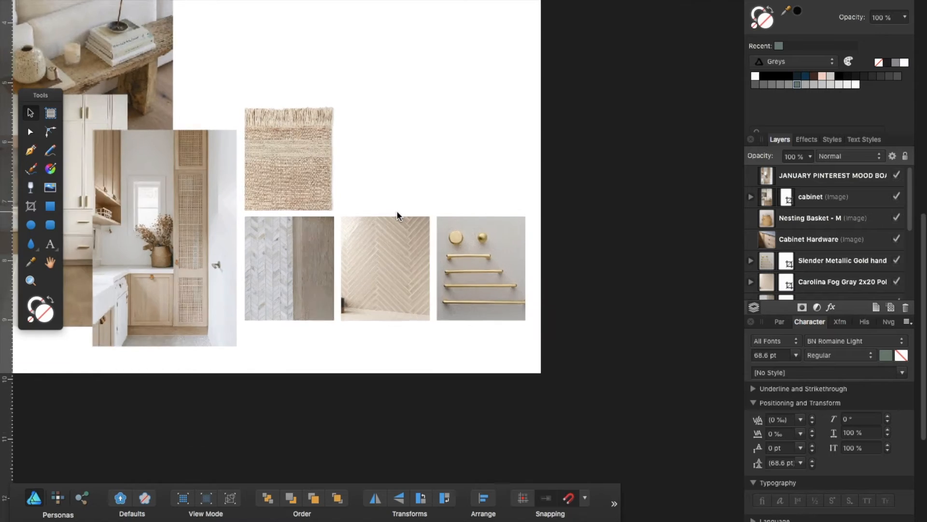
Scale the nesting basket image to the herringbone tile's width and crop its upper edge to match the sample height.
{"action": "scroll", "coordinate": [397, 212], "scroll_direction": "up", "scroll_amount": 5}
{"action": "left_click_drag", "start_coordinate": [351, 74], "coordinate": [368, 342]}
{"action": "scroll", "coordinate": [370, 340], "scroll_direction": "down", "scroll_amount": 2}
{"action": "scroll", "coordinate": [370, 341], "scroll_direction": "down", "scroll_amount": 5}
{"action": "left_click_drag", "start_coordinate": [386, 120], "coordinate": [393, 223]}
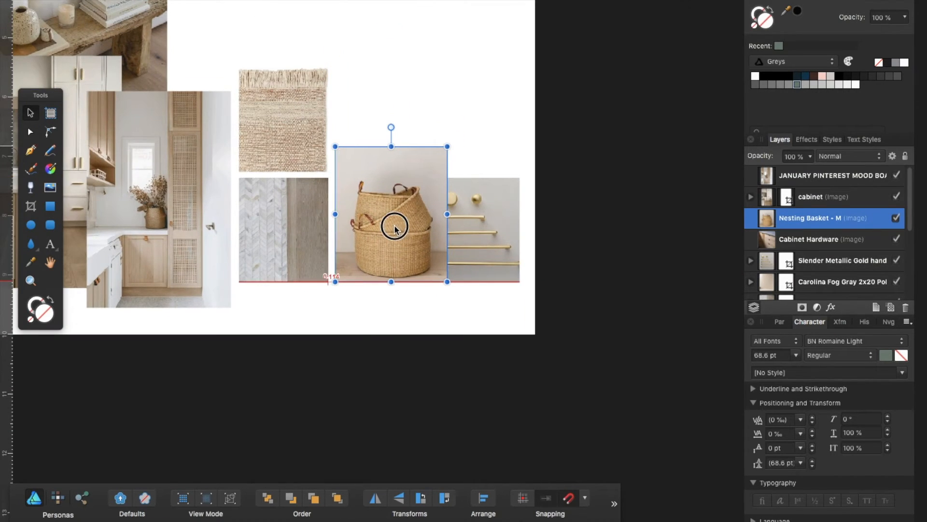
{"action": "scroll", "coordinate": [394, 224], "scroll_direction": "up", "scroll_amount": 5}
{"action": "scroll", "coordinate": [400, 236], "scroll_direction": "down", "scroll_amount": 5}
{"action": "left_click_drag", "start_coordinate": [534, 150], "coordinate": [480, 188]}
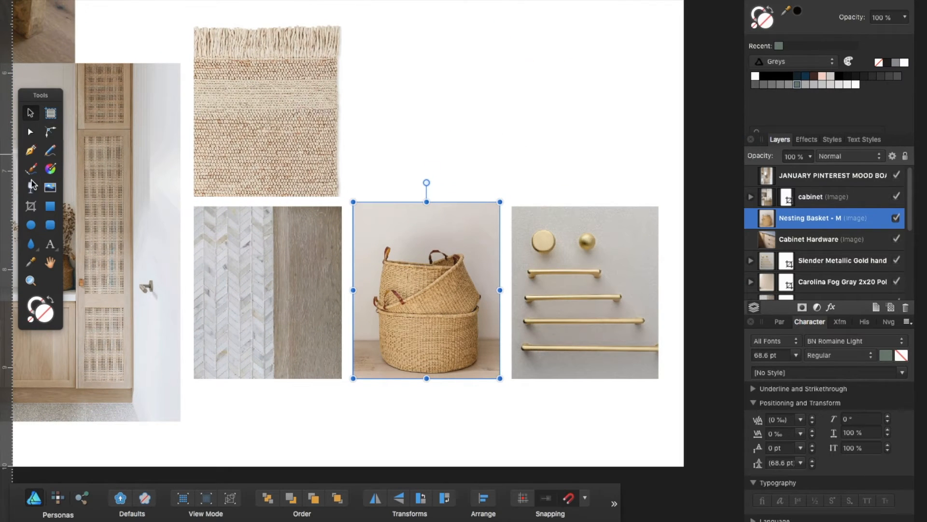
{"action": "left_click_drag", "start_coordinate": [428, 199], "coordinate": [428, 204]}
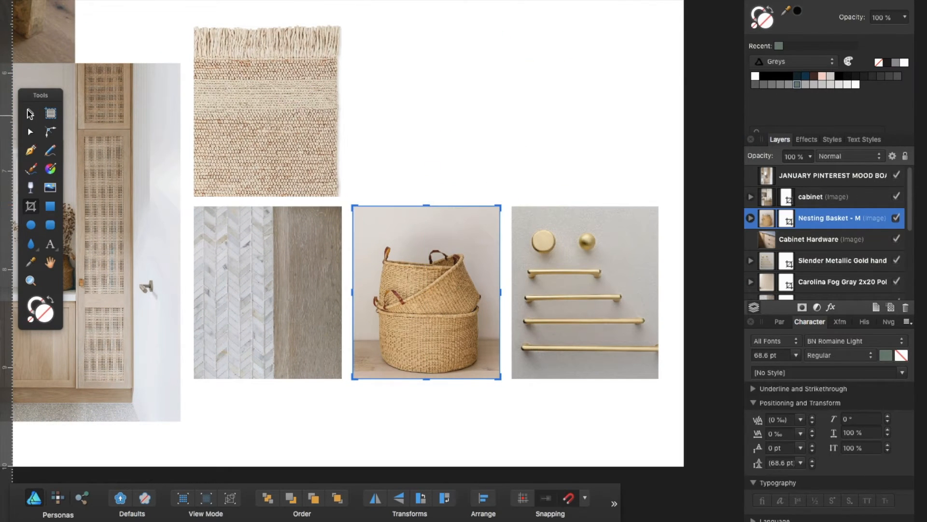
Arrange the six samples in two rows of three: rug, basket and marble tile above herringbone tile, watercolor and gold handles.
{"action": "left_click_drag", "start_coordinate": [406, 268], "coordinate": [406, 88]}
{"action": "left_click_drag", "start_coordinate": [289, 263], "coordinate": [604, 77]}
{"action": "left_click_drag", "start_coordinate": [406, 277], "coordinate": [245, 280]}
{"action": "left_click", "coordinate": [416, 413]}
{"action": "scroll", "coordinate": [416, 412], "scroll_direction": "down", "scroll_amount": 3}
{"action": "scroll", "coordinate": [417, 414], "scroll_direction": "up", "scroll_amount": 5}
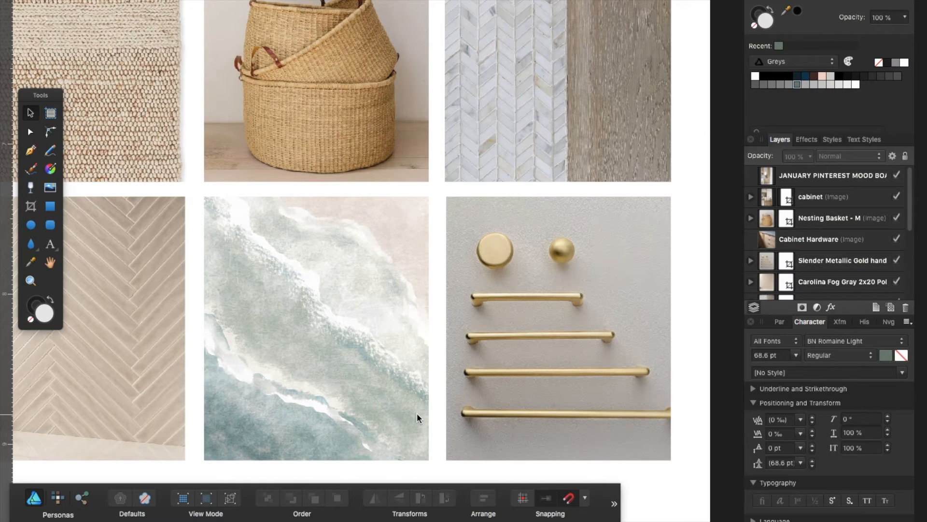
{"action": "scroll", "coordinate": [417, 412], "scroll_direction": "down", "scroll_amount": 5}
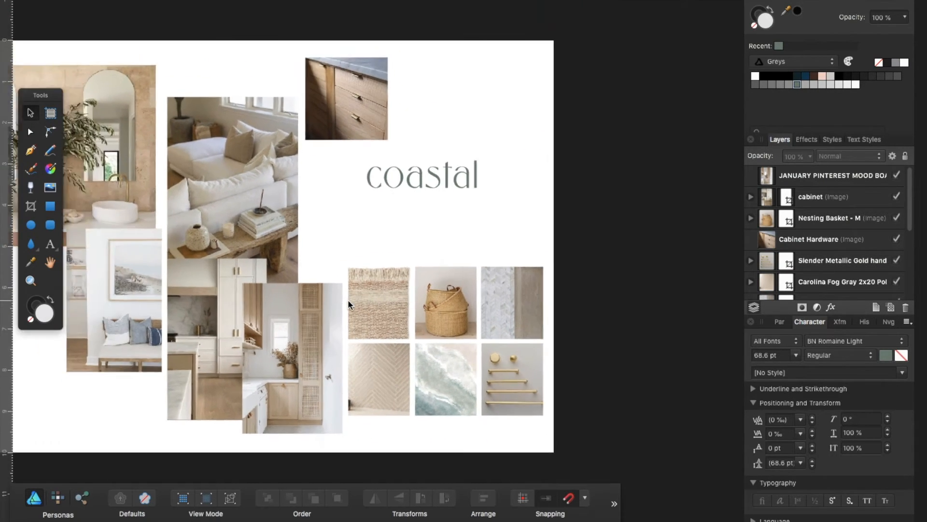
Move the coastal title down beside the living room photo, just above the rug sample.
{"action": "scroll", "coordinate": [348, 300], "scroll_direction": "up", "scroll_amount": 3}
{"action": "left_click_drag", "start_coordinate": [408, 142], "coordinate": [338, 221]}
{"action": "scroll", "coordinate": [339, 221], "scroll_direction": "down", "scroll_amount": 5}
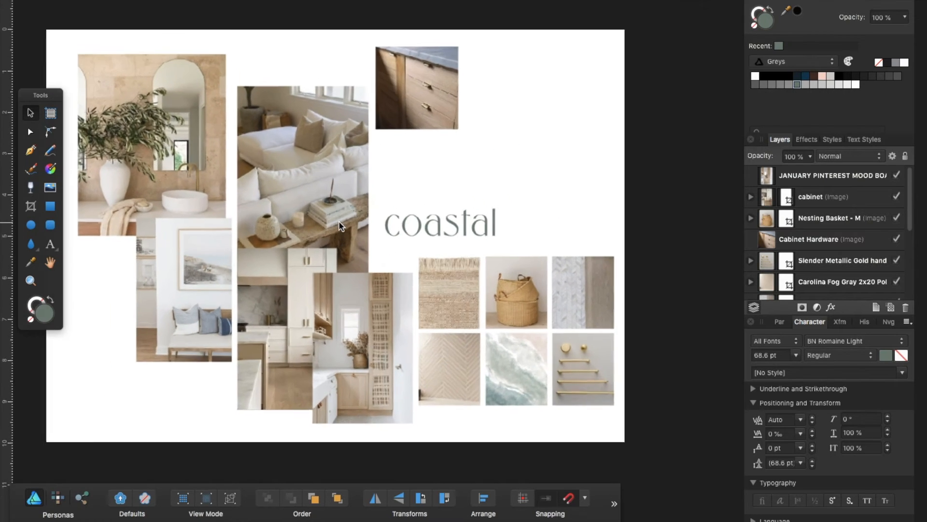
Move the cabinet hardware photo to the page's upper right corner and enlarge it.
{"action": "left_click", "coordinate": [395, 88]}
{"action": "left_click_drag", "start_coordinate": [395, 88], "coordinate": [545, 153]}
{"action": "left_click_drag", "start_coordinate": [530, 109], "coordinate": [457, 72]}
Crop the dark left side off the cabinet hardware photo.
{"action": "scroll", "coordinate": [456, 73], "scroll_direction": "right", "scroll_amount": 3}
{"action": "scroll", "coordinate": [457, 73], "scroll_direction": "up", "scroll_amount": 5}
{"action": "left_click", "coordinate": [30, 205]}
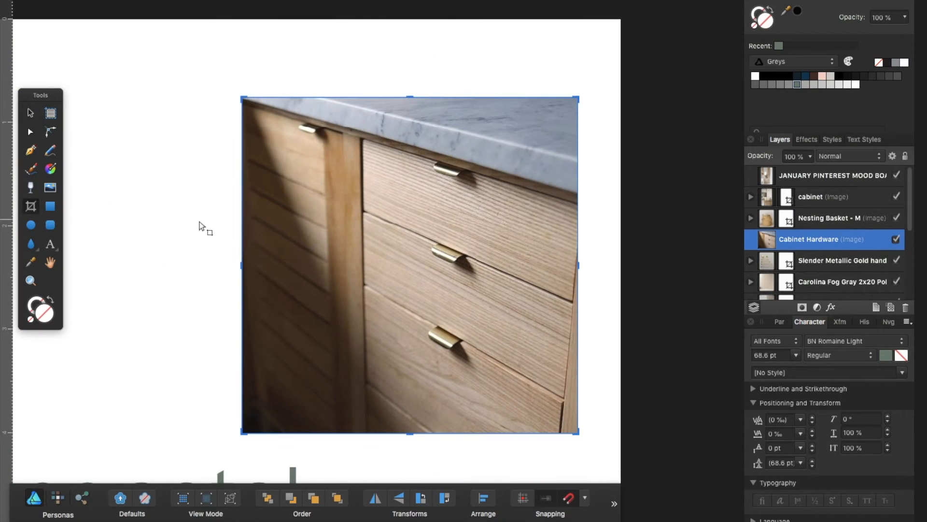
{"action": "left_click_drag", "start_coordinate": [240, 265], "coordinate": [296, 269]}
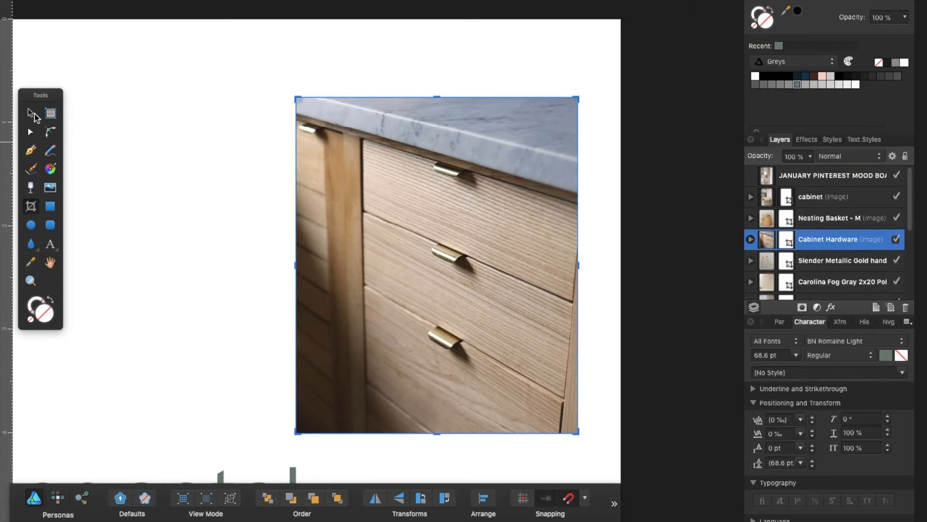
{"action": "left_click", "coordinate": [31, 114]}
{"action": "scroll", "coordinate": [120, 177], "scroll_direction": "down", "scroll_amount": 5}
{"action": "scroll", "coordinate": [323, 248], "scroll_direction": "up", "scroll_amount": 4}
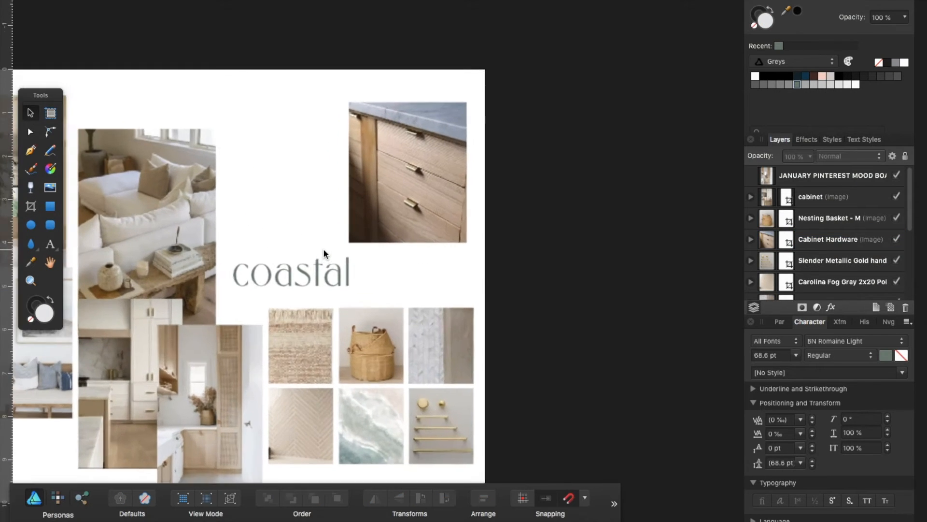
Move the photo with the woven cabinet doors above the coastal title, beside the cabinet hardware photo, and enlarge it slightly.
{"action": "scroll", "coordinate": [323, 248], "scroll_direction": "left", "scroll_amount": 5}
{"action": "scroll", "coordinate": [323, 248], "scroll_direction": "down", "scroll_amount": 2}
{"action": "left_click_drag", "start_coordinate": [292, 366], "coordinate": [367, 130]}
{"action": "scroll", "coordinate": [367, 130], "scroll_direction": "up", "scroll_amount": 3}
{"action": "scroll", "coordinate": [367, 126], "scroll_direction": "right", "scroll_amount": 4}
{"action": "scroll", "coordinate": [367, 126], "scroll_direction": "up", "scroll_amount": 3}
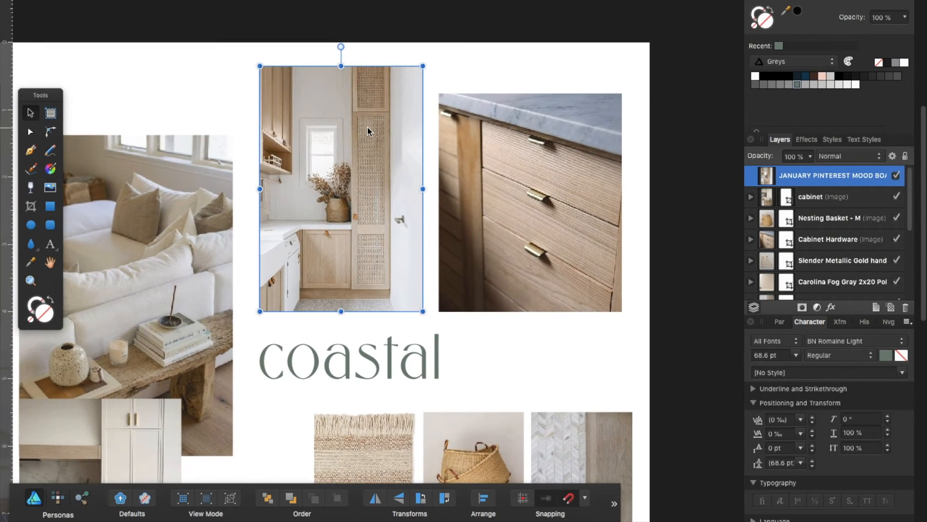
{"action": "left_click_drag", "start_coordinate": [260, 65], "coordinate": [250, 53]}
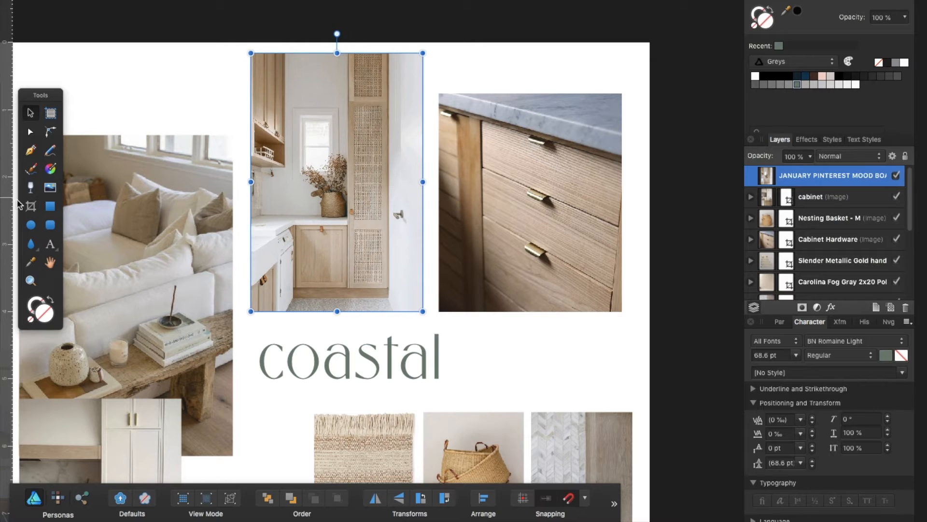
Crop the woven cabinet photo's upper edge level with the cabinet hardware photo and align its left edge with the title.
{"action": "left_click_drag", "start_coordinate": [333, 48], "coordinate": [334, 76]}
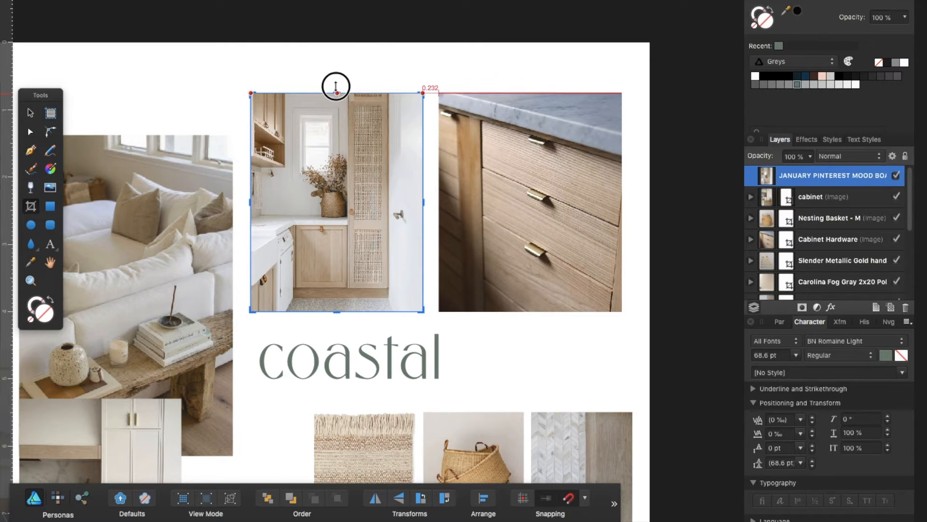
{"action": "left_click_drag", "start_coordinate": [340, 192], "coordinate": [340, 198]}
{"action": "left_click", "coordinate": [282, 56]}
{"action": "left_click_drag", "start_coordinate": [374, 169], "coordinate": [380, 173]}
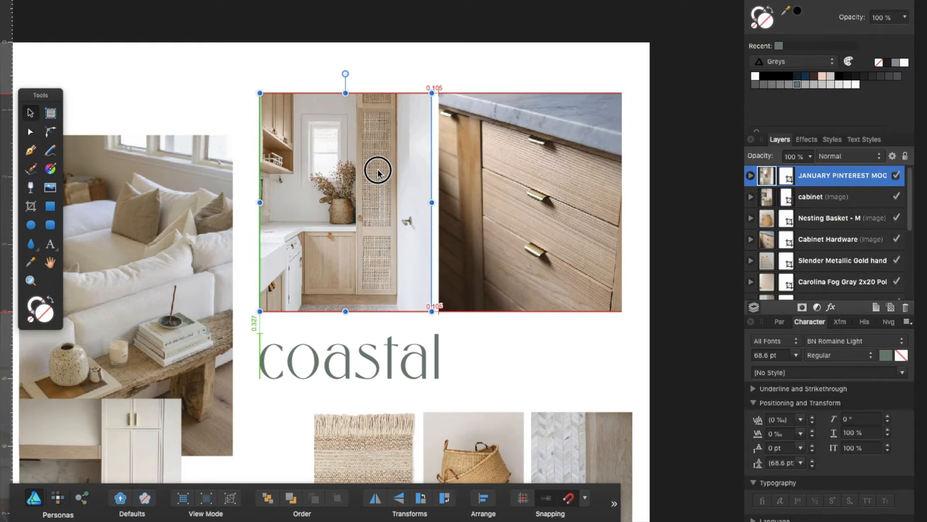
{"action": "left_click", "coordinate": [186, 65]}
Move the white kitchen cabinet photo right so it overlaps the living room photo's lower right corner.
{"action": "scroll", "coordinate": [337, 283], "scroll_direction": "down", "scroll_amount": 5}
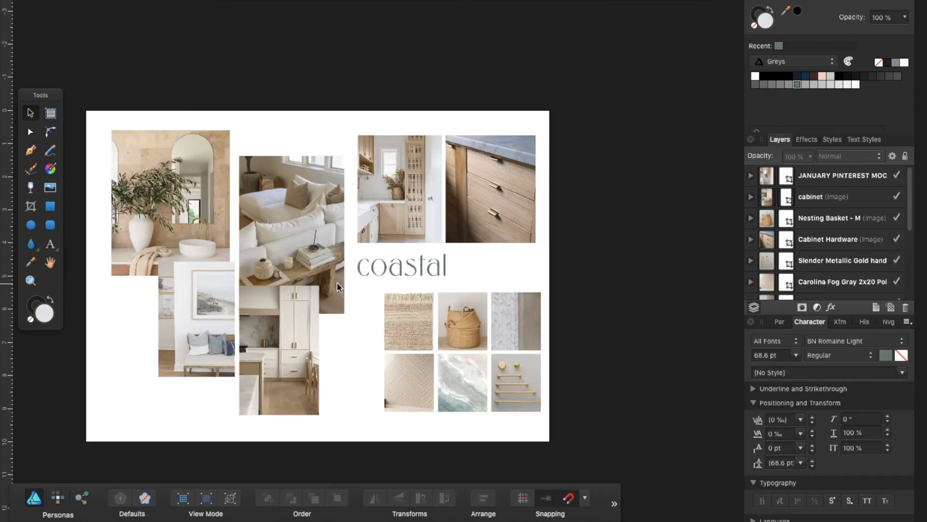
{"action": "scroll", "coordinate": [337, 283], "scroll_direction": "left", "scroll_amount": 3}
{"action": "scroll", "coordinate": [337, 287], "scroll_direction": "up", "scroll_amount": 3}
{"action": "left_click_drag", "start_coordinate": [352, 383], "coordinate": [430, 396]}
{"action": "scroll", "coordinate": [229, 331], "scroll_direction": "down", "scroll_amount": 2}
{"action": "scroll", "coordinate": [230, 330], "scroll_direction": "left", "scroll_amount": 2}
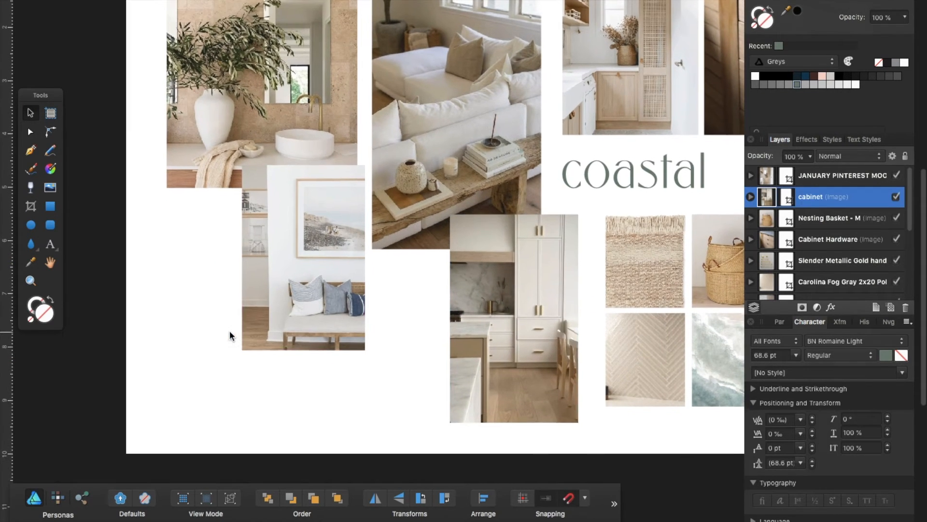
{"action": "left_click", "coordinate": [191, 388]}
{"action": "scroll", "coordinate": [190, 389], "scroll_direction": "down", "scroll_amount": 3}
{"action": "scroll", "coordinate": [190, 389], "scroll_direction": "right", "scroll_amount": 2}
{"action": "scroll", "coordinate": [190, 389], "scroll_direction": "up", "scroll_amount": 1}
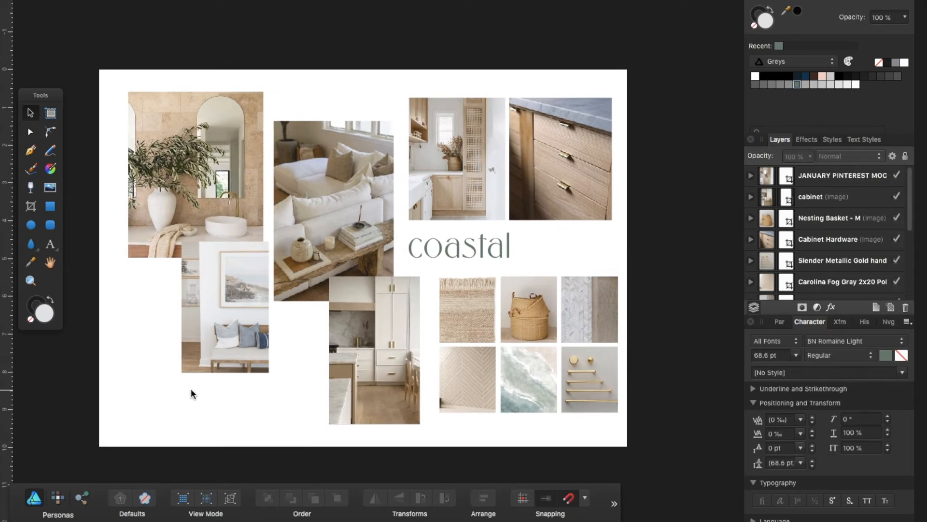
Draw a light grey circle below the bathroom photo and duplicate it three times, spacing copies down the page's left side.
{"action": "scroll", "coordinate": [190, 388], "scroll_direction": "up", "scroll_amount": 5}
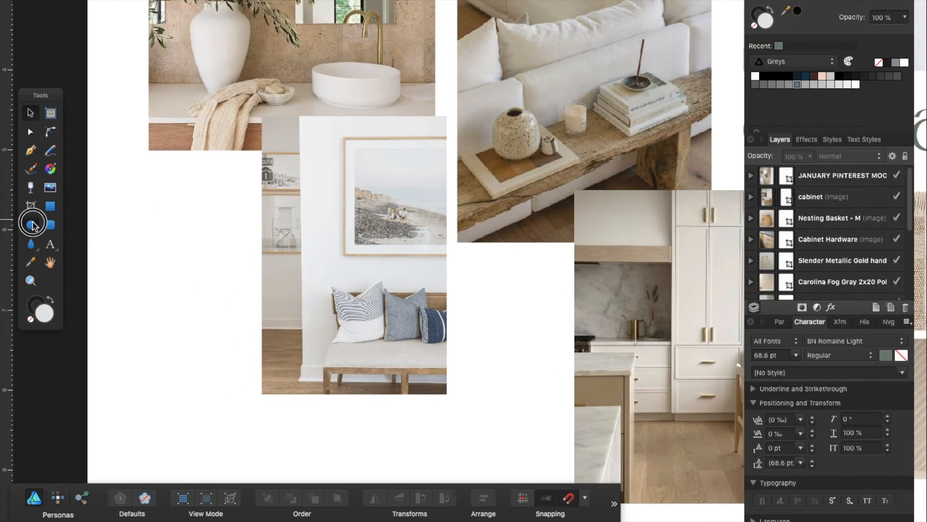
{"action": "left_click_drag", "start_coordinate": [146, 177], "coordinate": [243, 290]}
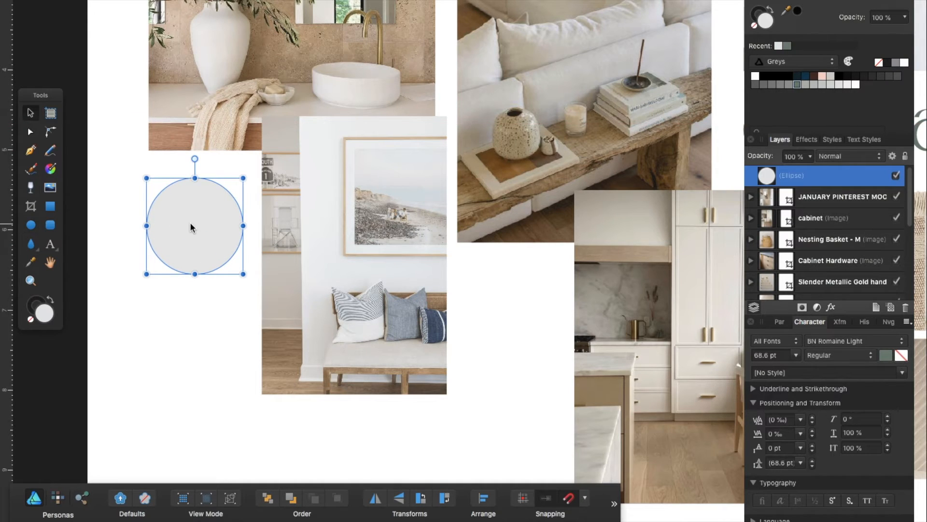
{"action": "key", "text": "super+j"}
{"action": "key", "text": "super+j"}
{"action": "key", "text": "super+j"}
{"action": "scroll", "coordinate": [190, 226], "scroll_direction": "down", "scroll_amount": 3}
{"action": "left_click_drag", "start_coordinate": [202, 161], "coordinate": [204, 394]}
Move one circle from the overlapping uppermost pair into the gap below the living room photo, beside the white kitchen photo.
{"action": "left_click", "coordinate": [209, 152]}
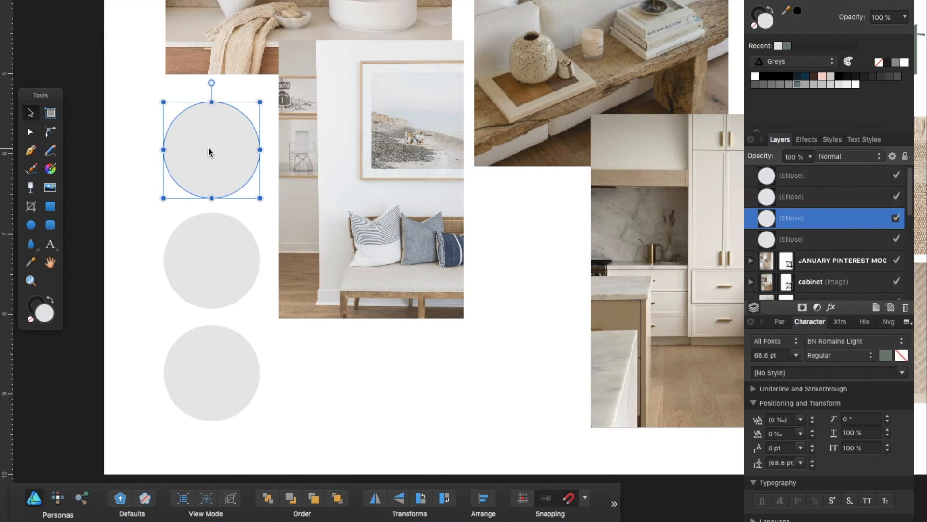
{"action": "left_click_drag", "start_coordinate": [228, 154], "coordinate": [543, 237]}
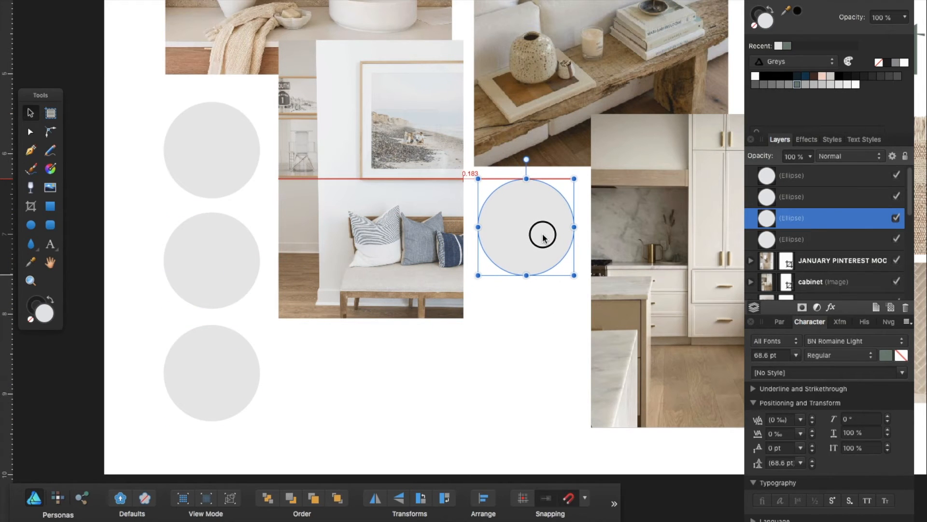
{"action": "left_click", "coordinate": [382, 395]}
{"action": "scroll", "coordinate": [383, 395], "scroll_direction": "down", "scroll_amount": 5}
{"action": "scroll", "coordinate": [383, 395], "scroll_direction": "up", "scroll_amount": 5}
Fill the uppermost circle in the left column with a sage green sampled from the bathroom photo.
{"action": "scroll", "coordinate": [382, 395], "scroll_direction": "up", "scroll_amount": 3}
{"action": "scroll", "coordinate": [382, 395], "scroll_direction": "left", "scroll_amount": 2}
{"action": "left_click", "coordinate": [299, 292]}
{"action": "scroll", "coordinate": [618, 274], "scroll_direction": "up", "scroll_amount": 3}
{"action": "scroll", "coordinate": [619, 274], "scroll_direction": "left", "scroll_amount": 1}
{"action": "left_click_drag", "start_coordinate": [798, 17], "coordinate": [467, 114]}
{"action": "left_click", "coordinate": [797, 10]}
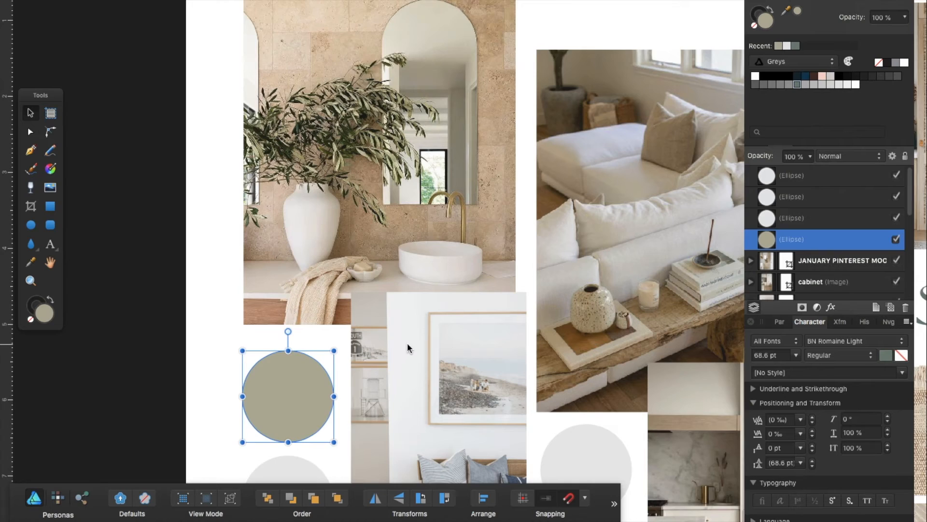
Fill the second circle in the left column with a tan sampled from the candle in the living room photo.
{"action": "scroll", "coordinate": [407, 343], "scroll_direction": "down", "scroll_amount": 3}
{"action": "scroll", "coordinate": [407, 343], "scroll_direction": "left", "scroll_amount": 1}
{"action": "left_click", "coordinate": [313, 437]}
{"action": "left_click_drag", "start_coordinate": [797, 13], "coordinate": [680, 219]}
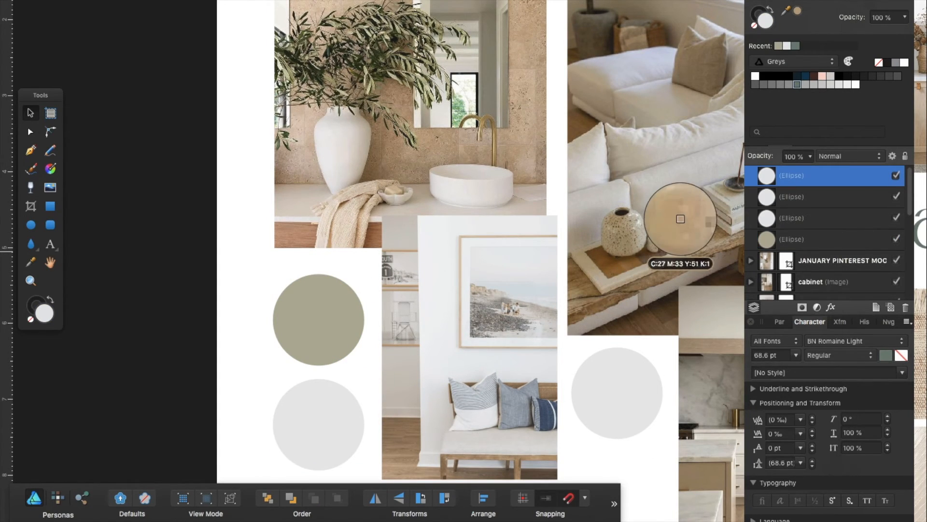
{"action": "left_click", "coordinate": [797, 10]}
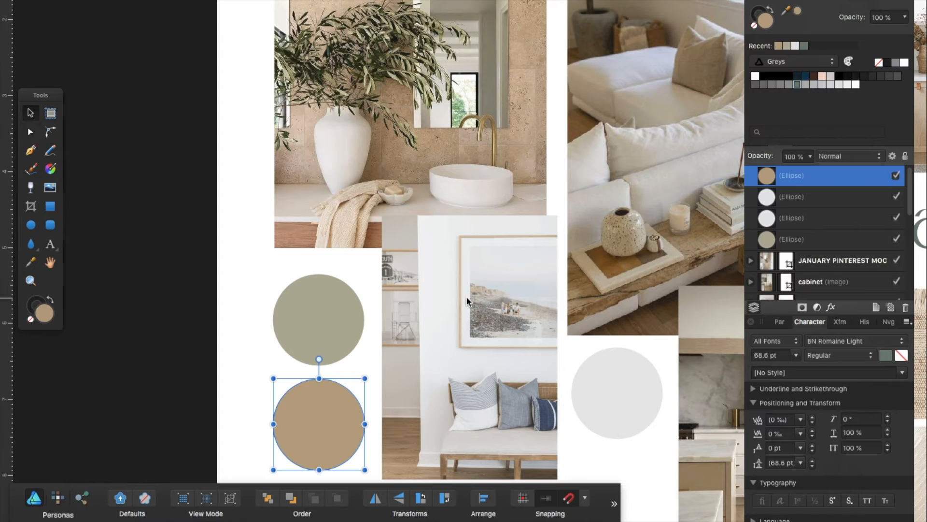
Fill the third circle in the left column with a pale blue-grey sampled from the striped pillow on the bench.
{"action": "scroll", "coordinate": [466, 297], "scroll_direction": "down", "scroll_amount": 3}
{"action": "scroll", "coordinate": [465, 296], "scroll_direction": "left", "scroll_amount": 1}
{"action": "left_click", "coordinate": [328, 456]}
{"action": "left_click_drag", "start_coordinate": [798, 14], "coordinate": [518, 279]}
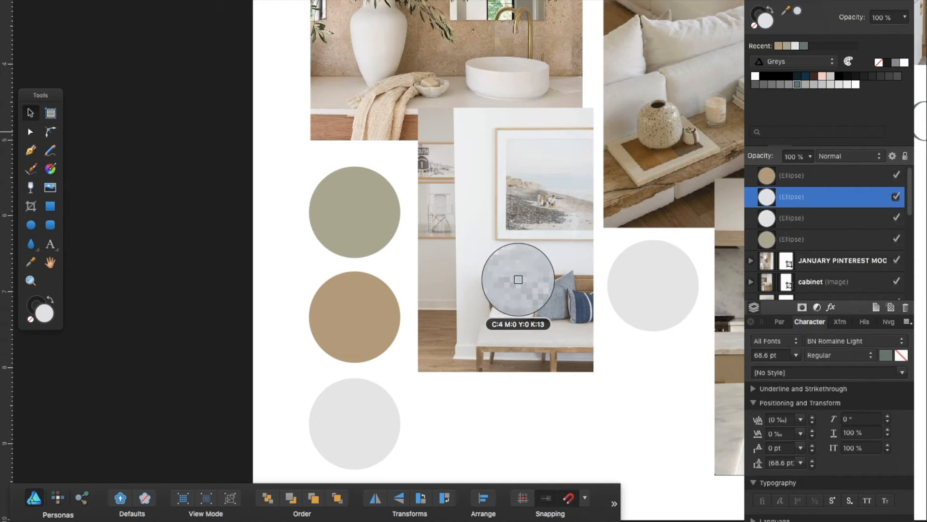
{"action": "left_click_drag", "start_coordinate": [518, 280], "coordinate": [518, 280]}
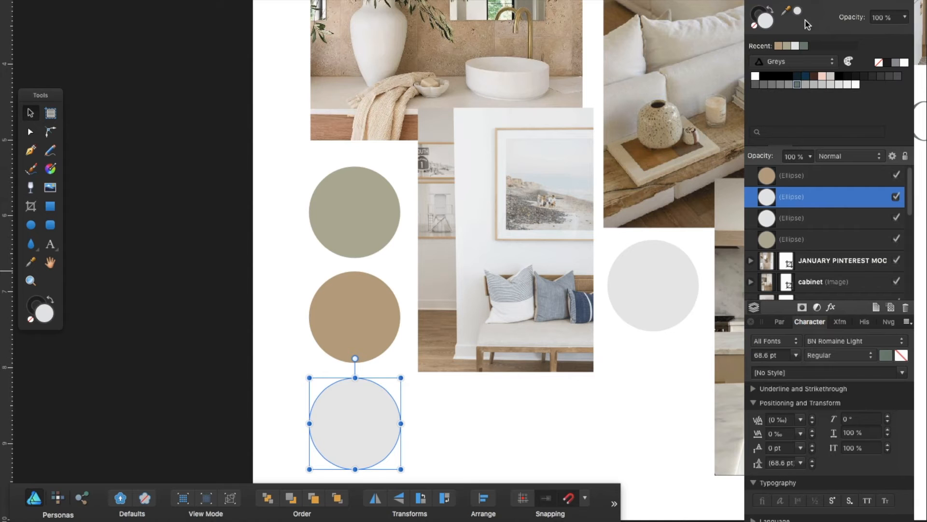
Fill the circle beside the white kitchen photo with a terracotta tone sampled from the lower part of the bathroom photo.
{"action": "scroll", "coordinate": [452, 404], "scroll_direction": "down", "scroll_amount": 3}
{"action": "scroll", "coordinate": [379, 403], "scroll_direction": "up", "scroll_amount": 4}
{"action": "scroll", "coordinate": [379, 403], "scroll_direction": "left", "scroll_amount": 3}
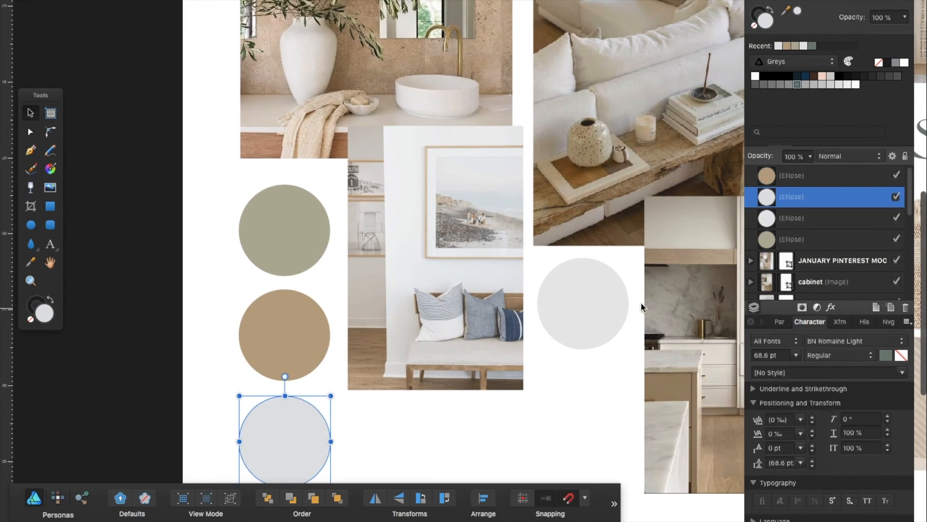
{"action": "left_click", "coordinate": [608, 290]}
{"action": "left_click_drag", "start_coordinate": [797, 14], "coordinate": [324, 139]}
{"action": "left_click", "coordinate": [797, 13]}
{"action": "left_click", "coordinate": [564, 381]}
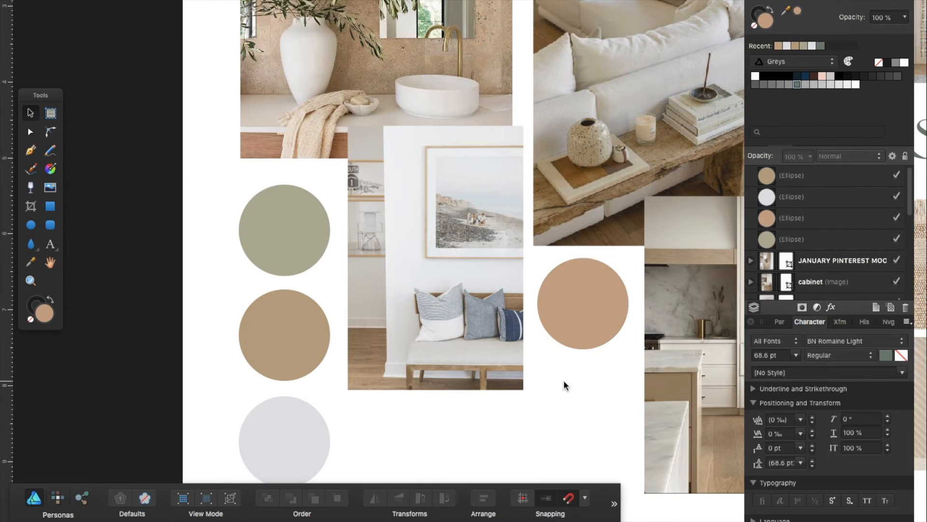
Shift the terracotta circle onto the white kitchen photo's edge and duplicate it directly below.
{"action": "scroll", "coordinate": [564, 381], "scroll_direction": "down", "scroll_amount": 5}
{"action": "scroll", "coordinate": [563, 380], "scroll_direction": "down", "scroll_amount": 2}
{"action": "scroll", "coordinate": [563, 380], "scroll_direction": "right", "scroll_amount": 3}
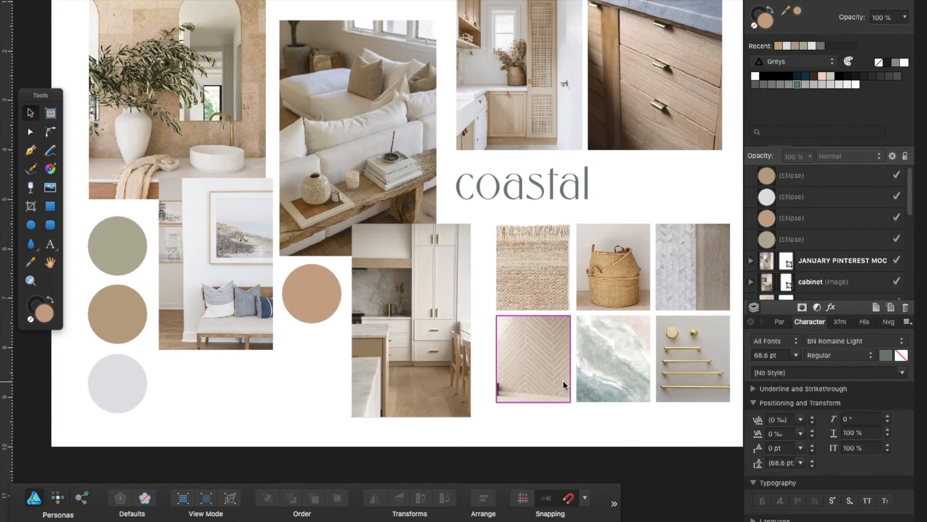
{"action": "left_click", "coordinate": [307, 298]}
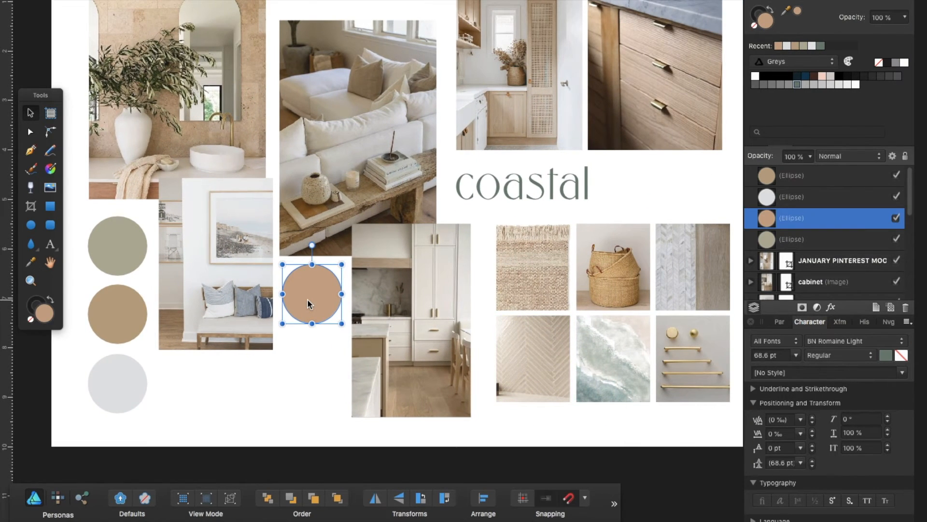
{"action": "scroll", "coordinate": [307, 299], "scroll_direction": "up", "scroll_amount": 3}
{"action": "scroll", "coordinate": [307, 299], "scroll_direction": "down", "scroll_amount": 3}
{"action": "scroll", "coordinate": [307, 298], "scroll_direction": "up", "scroll_amount": 2}
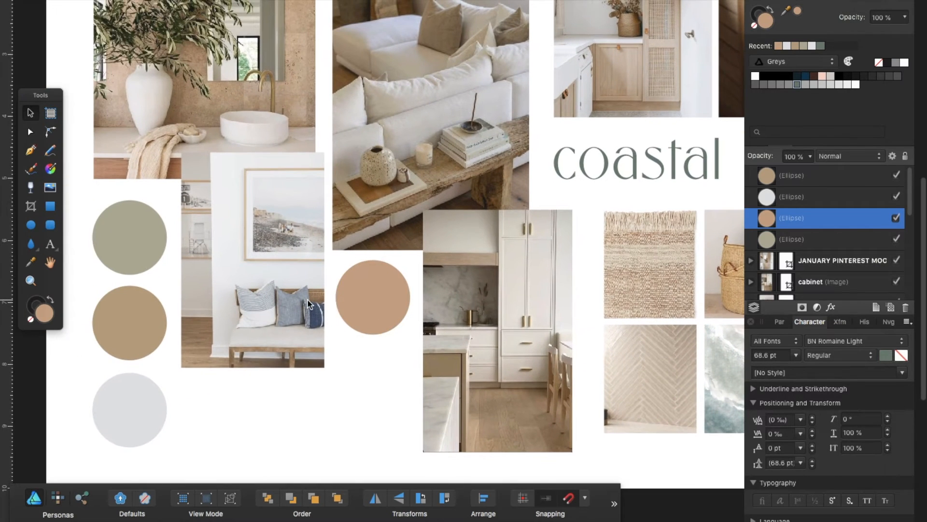
{"action": "left_click", "coordinate": [311, 303]}
{"action": "left_click", "coordinate": [375, 297]}
{"action": "left_click_drag", "start_coordinate": [375, 296], "coordinate": [410, 387]}
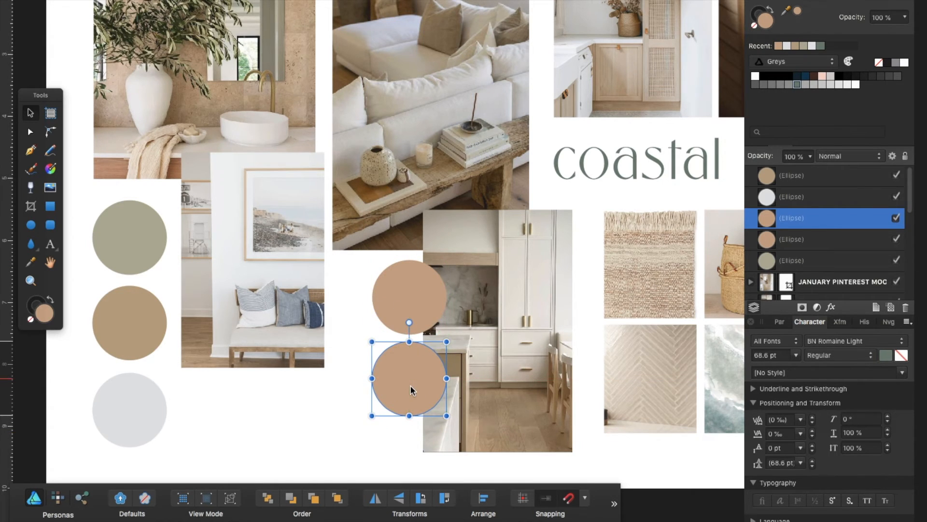
Fill the lower circle by the kitchen photo with a dark brown sampled from the brass kettle.
{"action": "scroll", "coordinate": [410, 385], "scroll_direction": "up", "scroll_amount": 5}
{"action": "left_click_drag", "start_coordinate": [800, 16], "coordinate": [435, 289]}
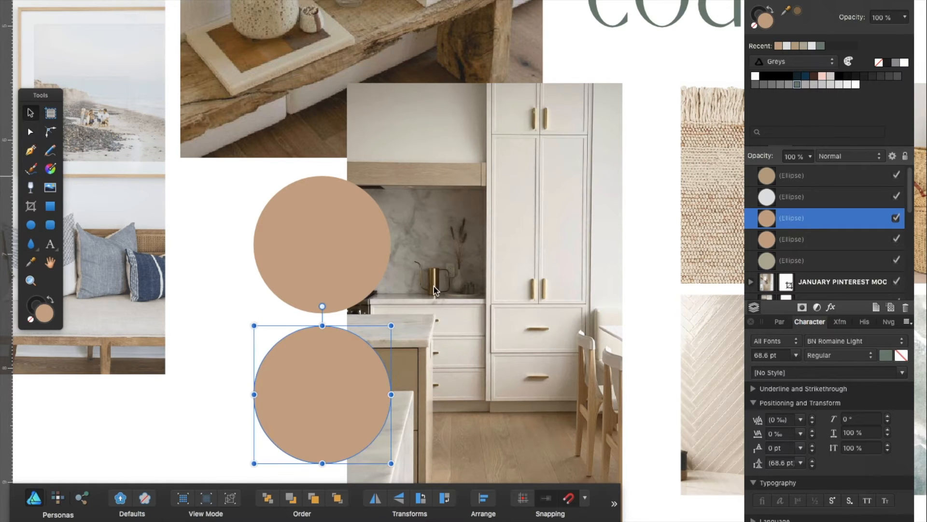
{"action": "left_click", "coordinate": [798, 12]}
{"action": "left_click", "coordinate": [213, 338]}
{"action": "key", "text": "super+0"}
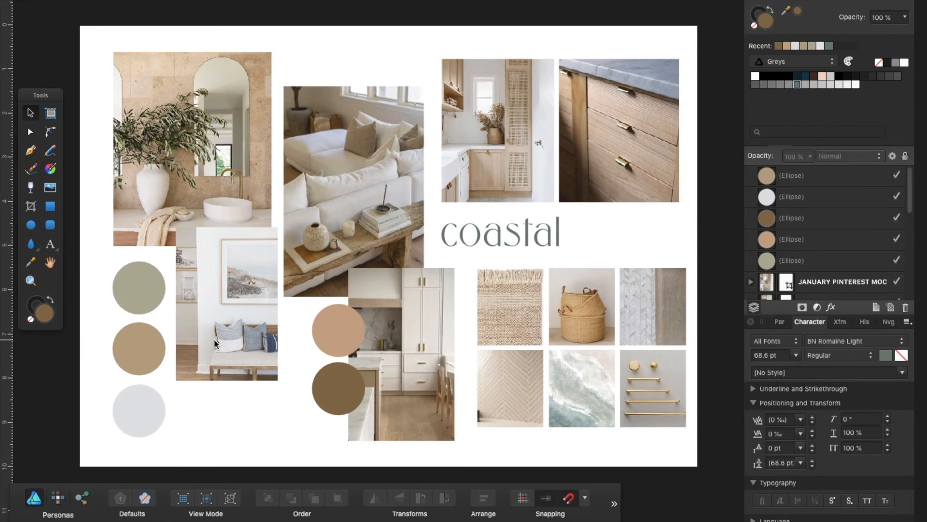
Extend the board's title text to read "coastal home".
{"action": "scroll", "coordinate": [213, 338], "scroll_direction": "left", "scroll_amount": 2}
{"action": "scroll", "coordinate": [213, 339], "scroll_direction": "down", "scroll_amount": 2}
{"action": "scroll", "coordinate": [214, 339], "scroll_direction": "up", "scroll_amount": 2}
{"action": "scroll", "coordinate": [213, 339], "scroll_direction": "right", "scroll_amount": 3}
{"action": "scroll", "coordinate": [213, 339], "scroll_direction": "left", "scroll_amount": 2}
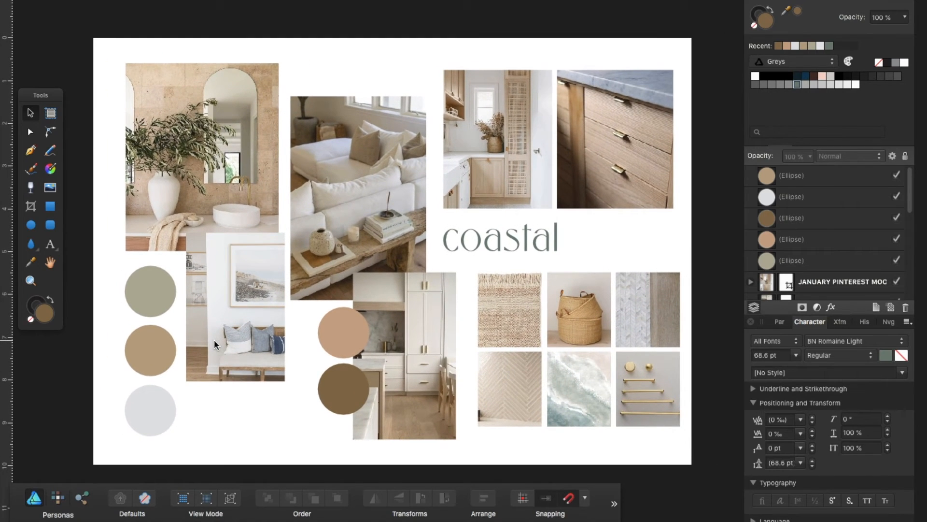
{"action": "left_click", "coordinate": [514, 242]}
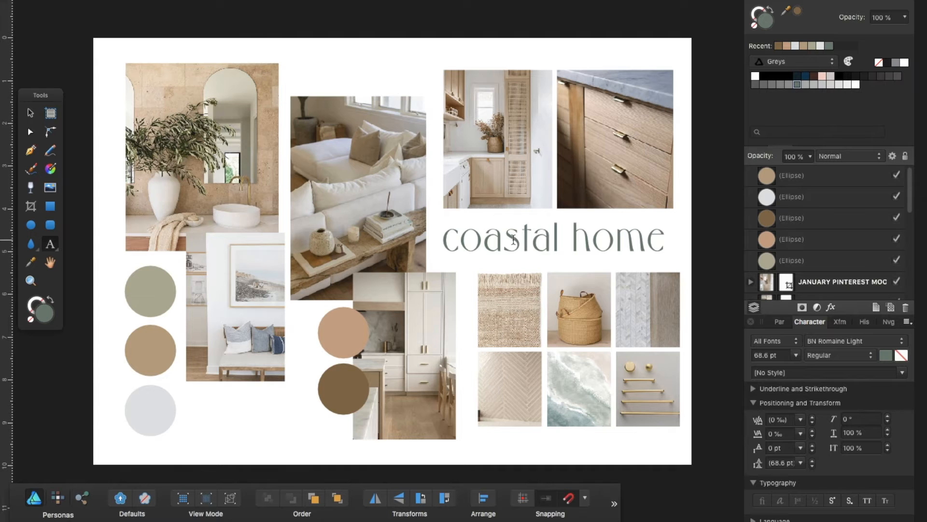
{"action": "key", "text": "Escape"}
{"action": "left_click", "coordinate": [83, 36]}
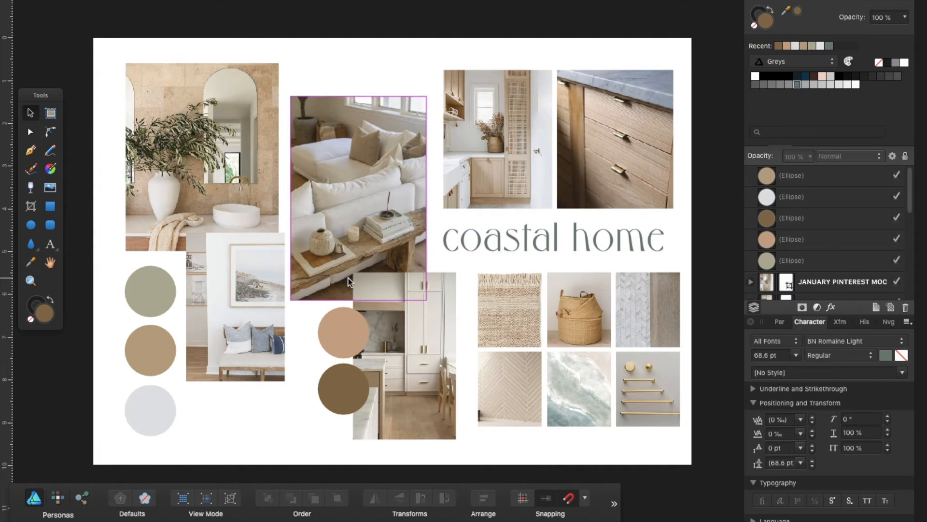
Examine the overall board layout and the bathroom and living room photos up close.
{"action": "scroll", "coordinate": [348, 278], "scroll_direction": "down", "scroll_amount": 2}
{"action": "scroll", "coordinate": [349, 278], "scroll_direction": "up", "scroll_amount": 1}
{"action": "scroll", "coordinate": [348, 281], "scroll_direction": "left", "scroll_amount": 2}
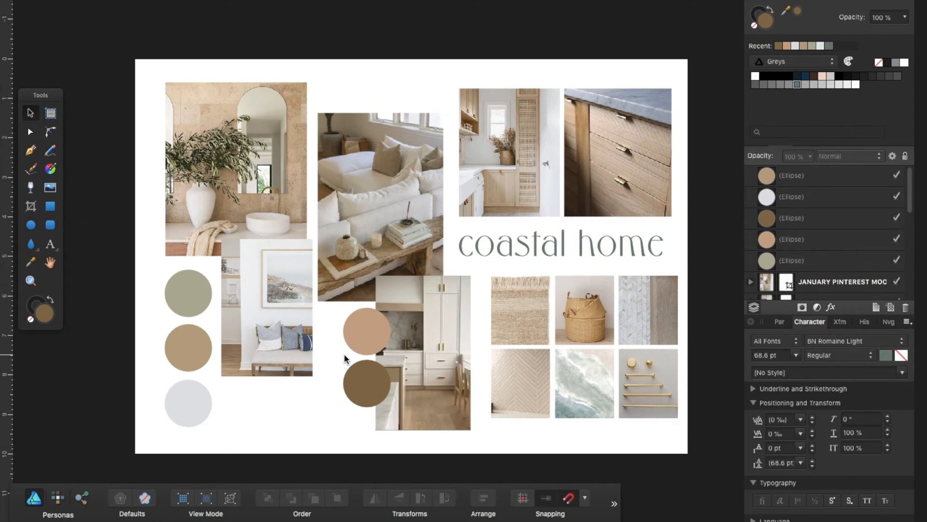
{"action": "left_click", "coordinate": [236, 207]}
{"action": "scroll", "coordinate": [236, 207], "scroll_direction": "up", "scroll_amount": 6}
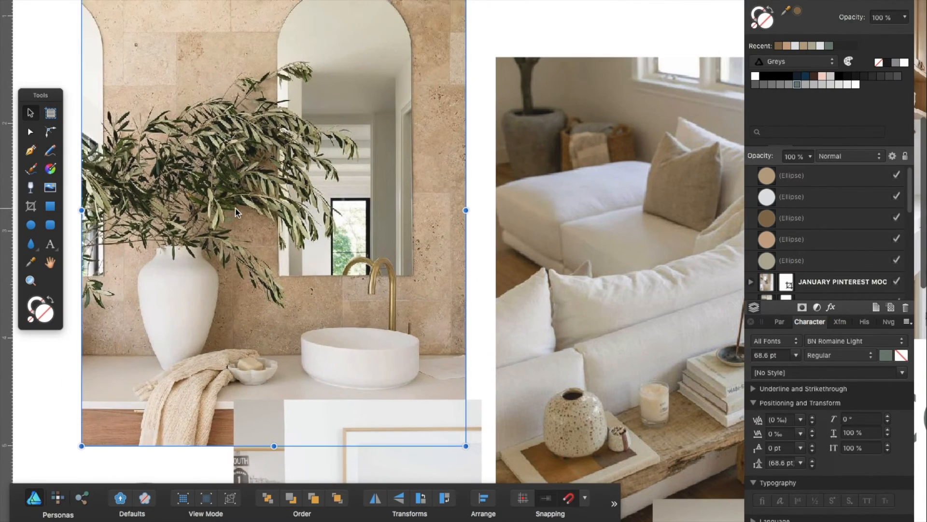
{"action": "scroll", "coordinate": [236, 211], "scroll_direction": "down", "scroll_amount": 8}
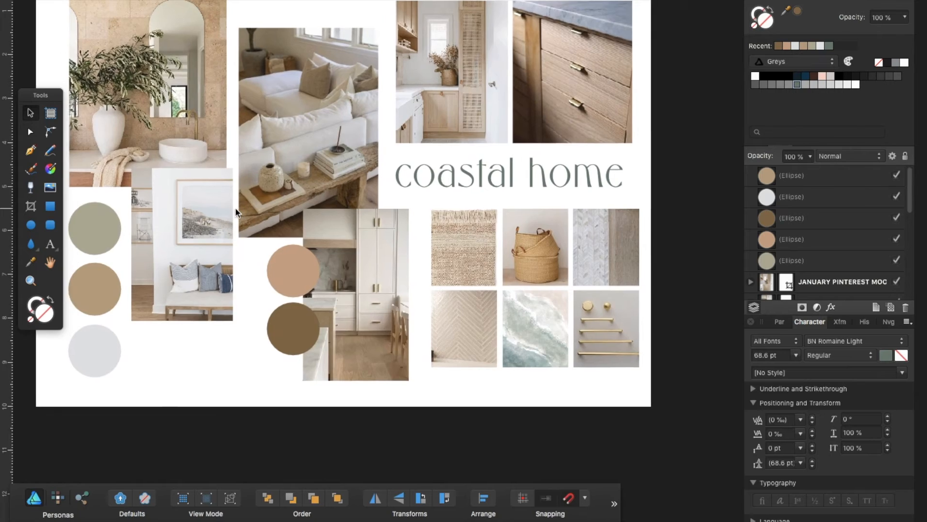
{"action": "scroll", "coordinate": [236, 210], "scroll_direction": "up", "scroll_amount": 3}
{"action": "scroll", "coordinate": [235, 209], "scroll_direction": "left", "scroll_amount": 5}
{"action": "left_click", "coordinate": [237, 208]}
{"action": "left_click", "coordinate": [392, 212]}
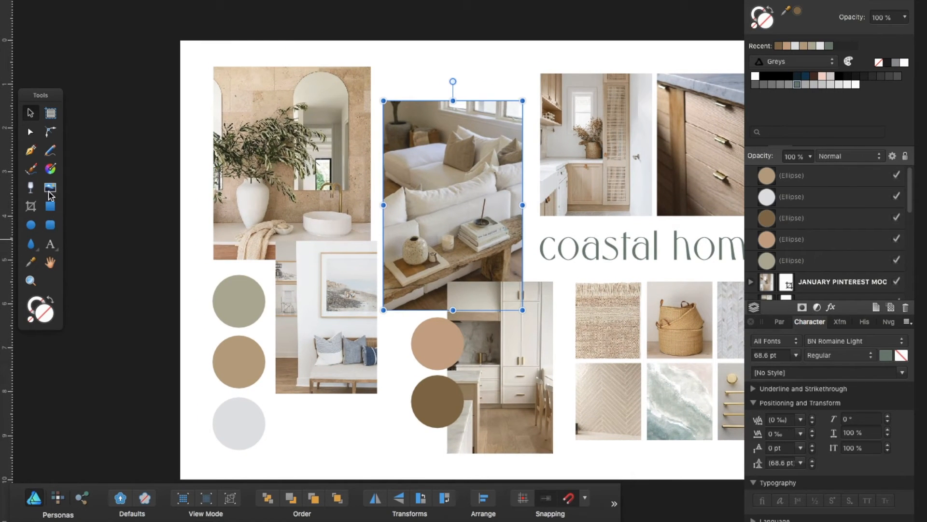
Place the pink bedding photo from the Brand-Kit-and-Mood-Board folder on the board.
{"action": "left_click", "coordinate": [50, 188]}
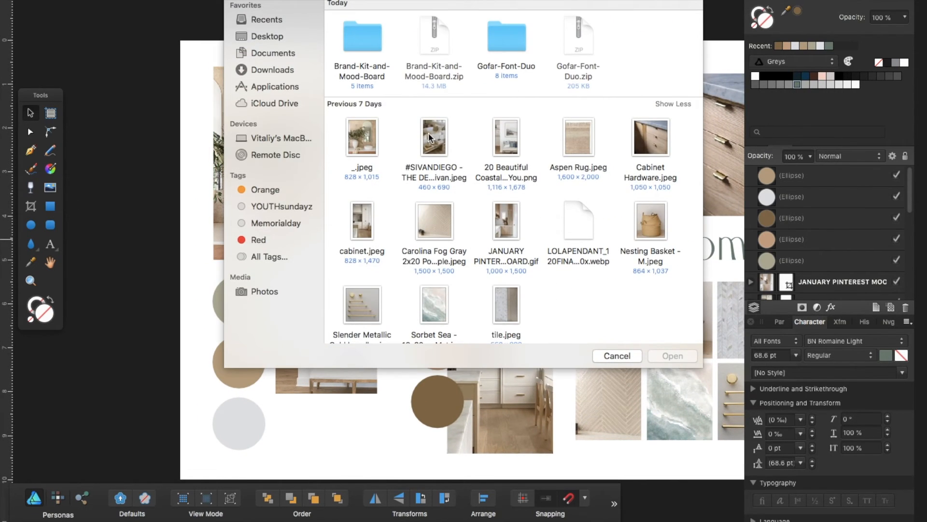
{"action": "double_click", "coordinate": [352, 37]}
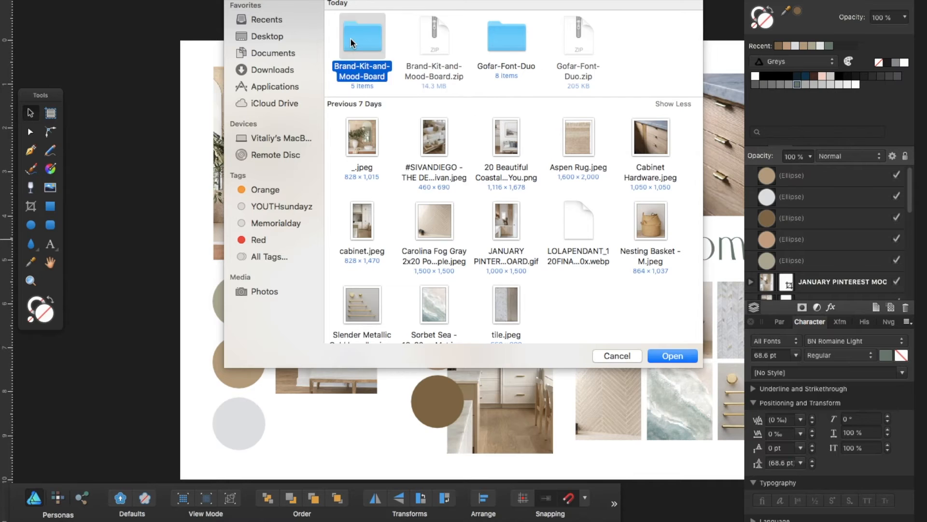
{"action": "double_click", "coordinate": [574, 37]}
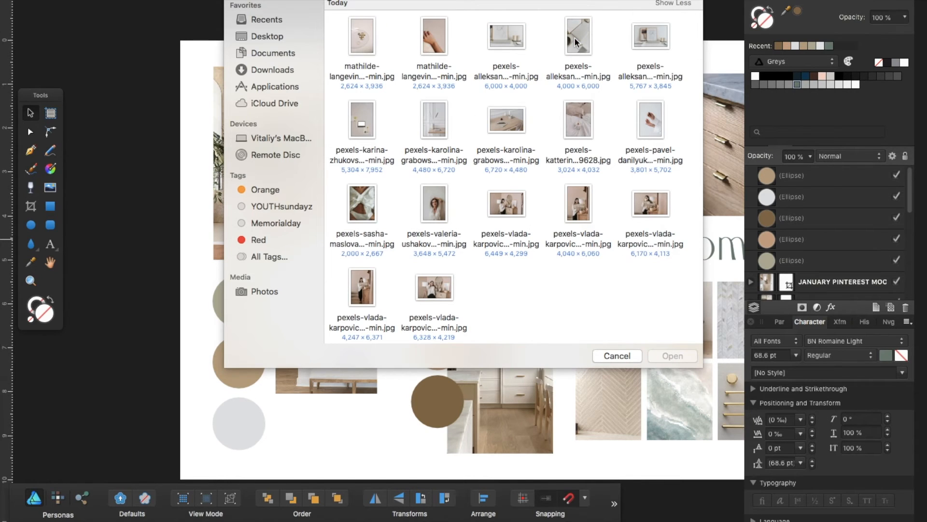
{"action": "scroll", "coordinate": [609, 285], "scroll_direction": "up", "scroll_amount": 1}
{"action": "double_click", "coordinate": [581, 113]}
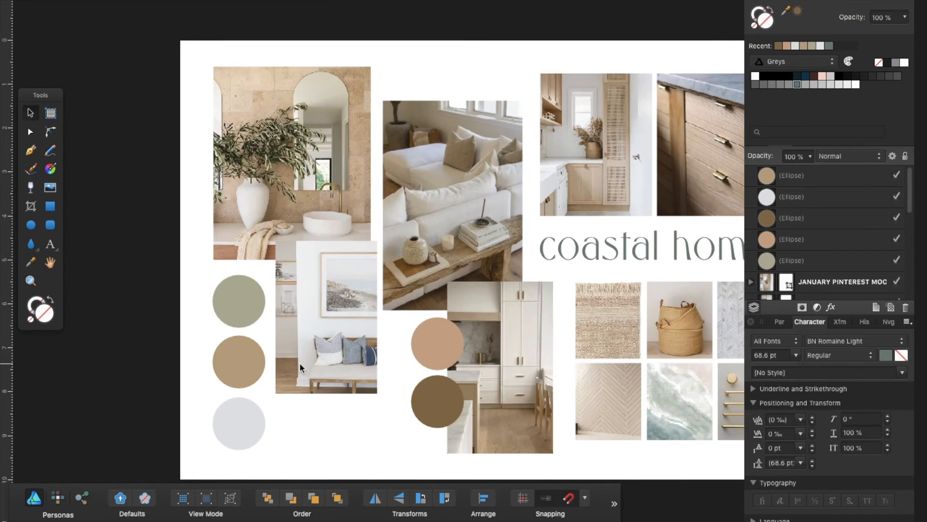
{"action": "left_click", "coordinate": [299, 362]}
Scale down the bedding photo and position it behind the bench and living room photos near the board's lower edge.
{"action": "scroll", "coordinate": [299, 362], "scroll_direction": "down", "scroll_amount": 8}
{"action": "scroll", "coordinate": [299, 362], "scroll_direction": "left", "scroll_amount": 5}
{"action": "left_click_drag", "start_coordinate": [276, 128], "coordinate": [379, 265]}
{"action": "scroll", "coordinate": [553, 370], "scroll_direction": "down", "scroll_amount": 5}
{"action": "left_click_drag", "start_coordinate": [553, 369], "coordinate": [443, 248]}
{"action": "scroll", "coordinate": [445, 248], "scroll_direction": "up", "scroll_amount": 5}
{"action": "scroll", "coordinate": [445, 248], "scroll_direction": "down", "scroll_amount": 5}
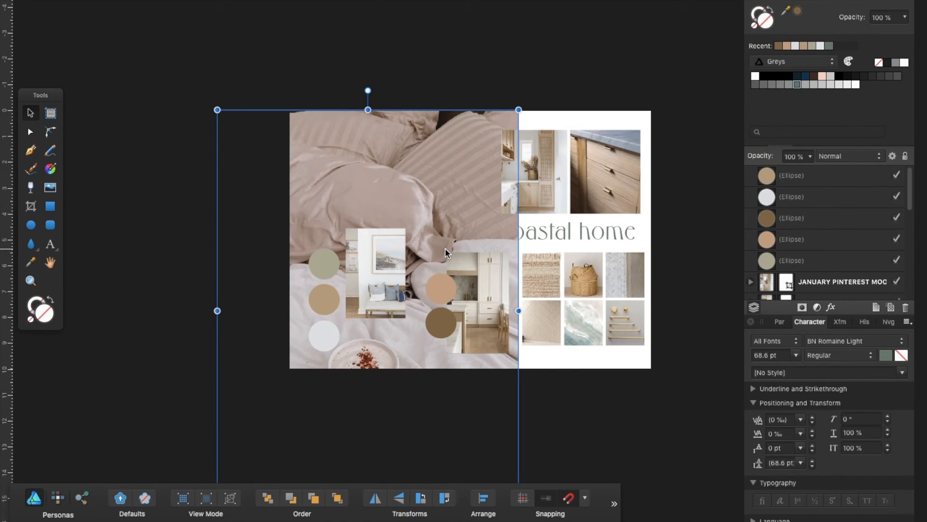
{"action": "left_click_drag", "start_coordinate": [415, 419], "coordinate": [477, 489]}
{"action": "scroll", "coordinate": [403, 398], "scroll_direction": "down", "scroll_amount": 6}
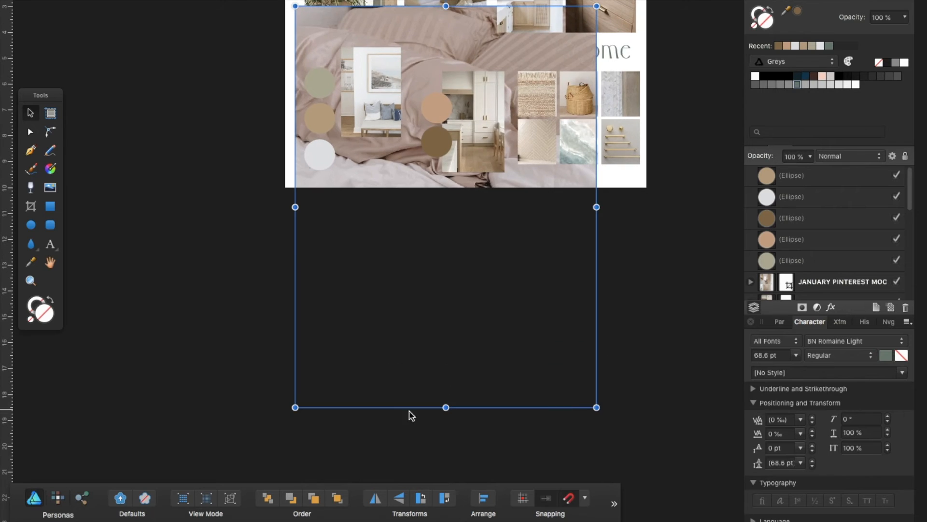
{"action": "left_click_drag", "start_coordinate": [598, 407], "coordinate": [449, 247]}
{"action": "left_click_drag", "start_coordinate": [295, 234], "coordinate": [321, 198]}
{"action": "left_click_drag", "start_coordinate": [396, 181], "coordinate": [420, 244]}
{"action": "scroll", "coordinate": [420, 244], "scroll_direction": "up", "scroll_amount": 3}
{"action": "scroll", "coordinate": [420, 244], "scroll_direction": "down", "scroll_amount": 3}
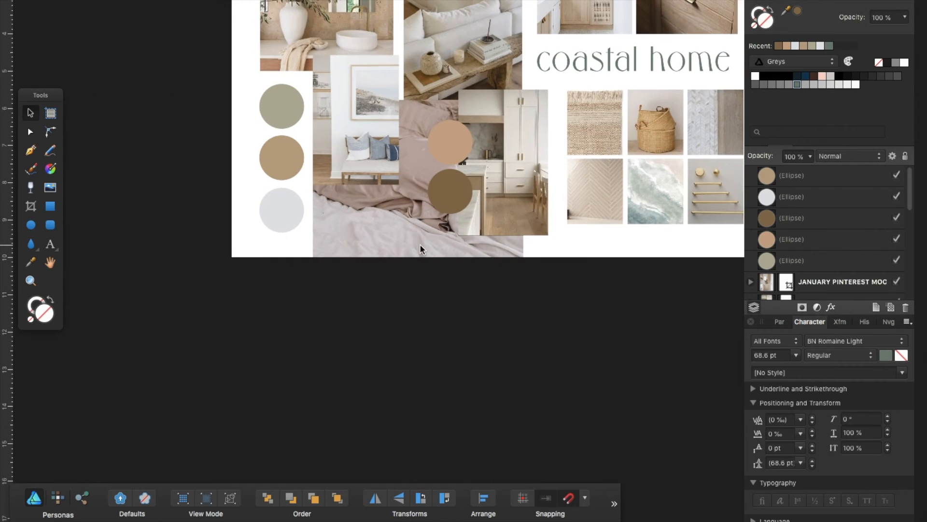
Reposition the bedding photo and crop its left and right sides to a narrower frame.
{"action": "left_click_drag", "start_coordinate": [419, 381], "coordinate": [401, 237]}
{"action": "left_click_drag", "start_coordinate": [476, 168], "coordinate": [446, 168]}
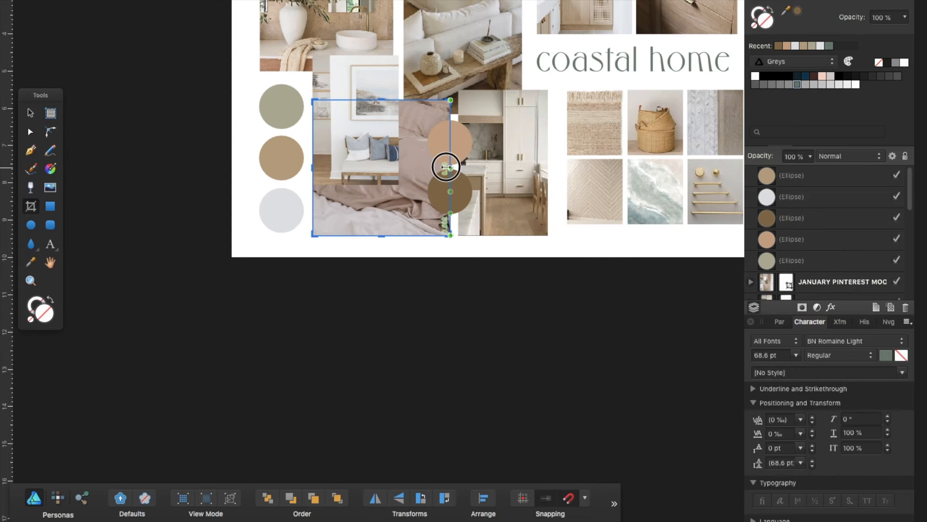
{"action": "left_click_drag", "start_coordinate": [309, 164], "coordinate": [341, 167]}
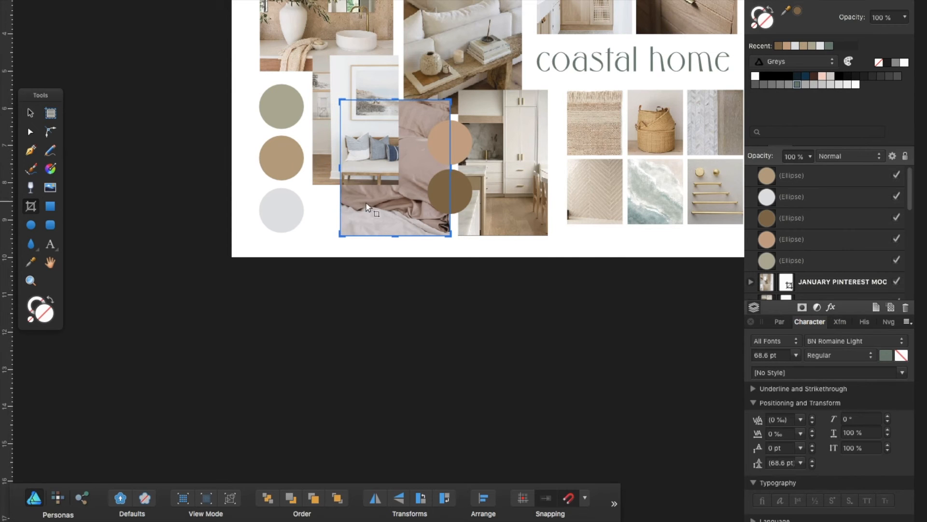
Try the cropped bedding photo behind the terracotta and brown circles beside the kitchen photo.
{"action": "scroll", "coordinate": [357, 236], "scroll_direction": "up", "scroll_amount": 5}
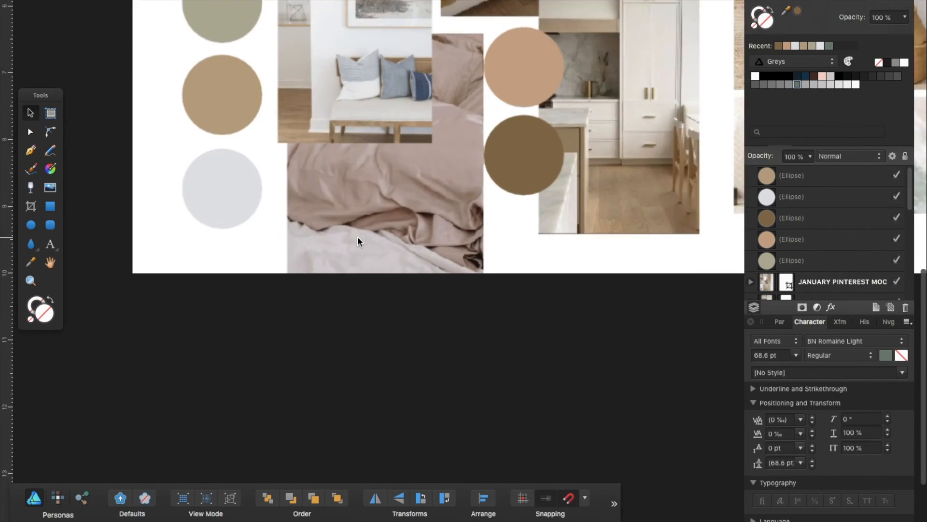
{"action": "left_click_drag", "start_coordinate": [496, 424], "coordinate": [428, 337]}
{"action": "left_click_drag", "start_coordinate": [343, 289], "coordinate": [531, 236]}
{"action": "left_click", "coordinate": [315, 333]}
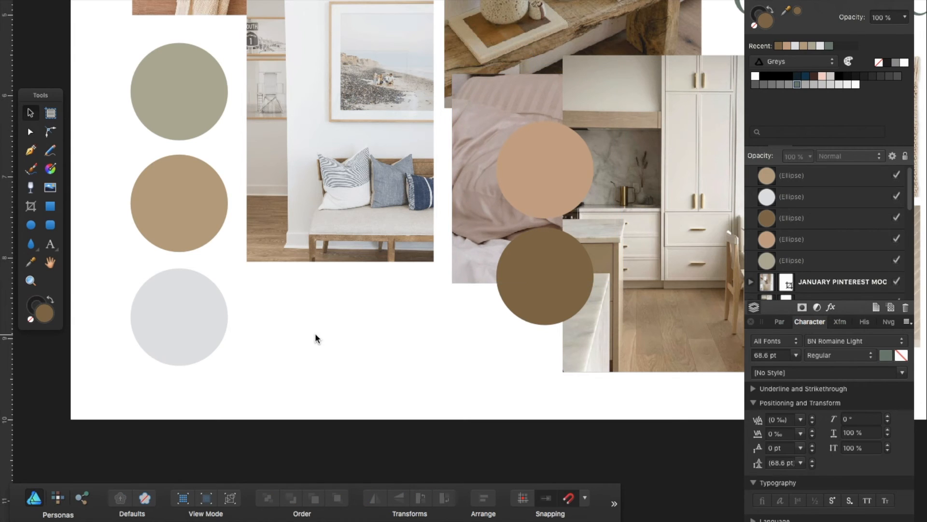
Delete the bedding photo from the board.
{"action": "scroll", "coordinate": [315, 334], "scroll_direction": "down", "scroll_amount": 5}
{"action": "scroll", "coordinate": [315, 334], "scroll_direction": "up", "scroll_amount": 1}
{"action": "left_click", "coordinate": [386, 292]}
{"action": "key", "text": "Delete"}
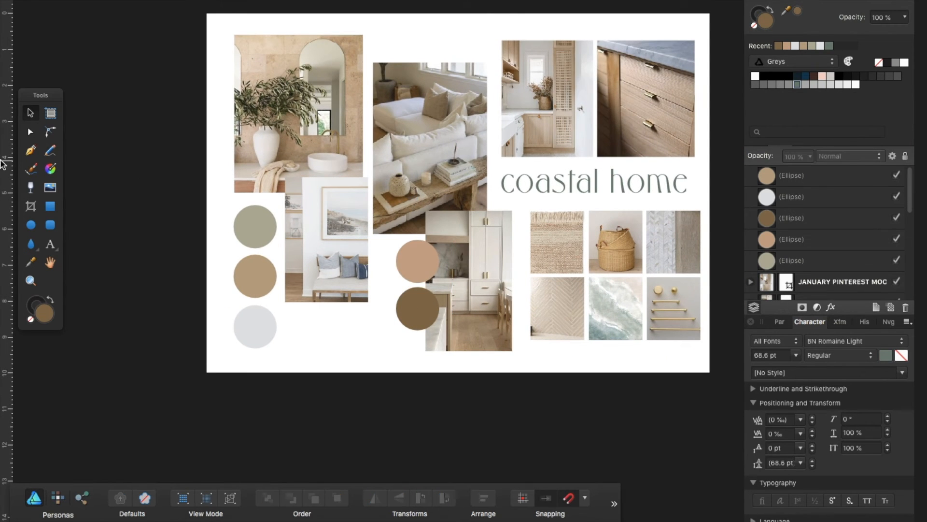
Place a second copy of the #SIVANDIEGO living room image from the moodcoast folder over the board's lower-left area.
{"action": "left_click", "coordinate": [58, 191]}
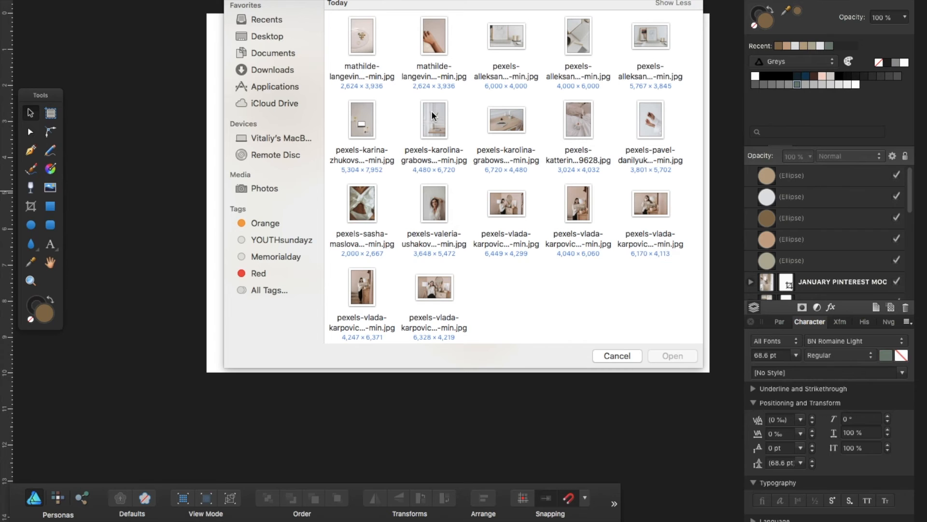
{"action": "left_click", "coordinate": [451, 11]}
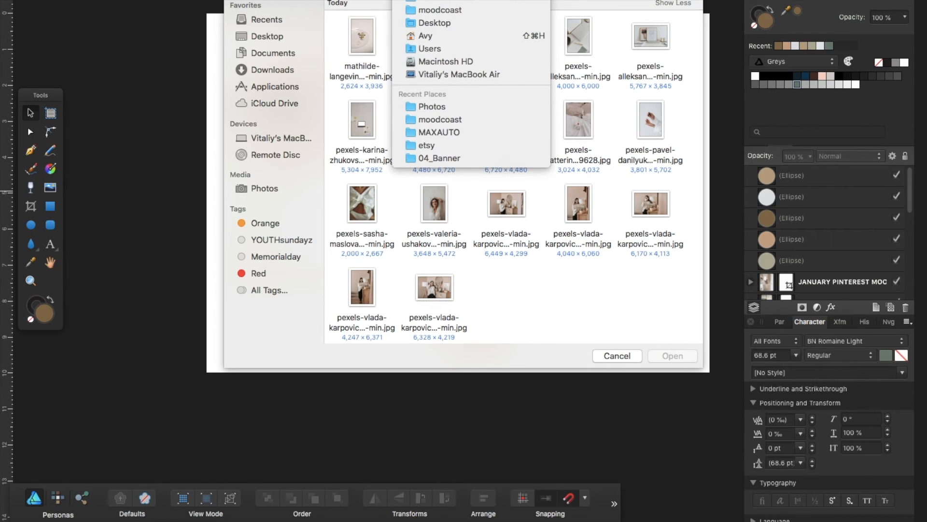
{"action": "left_click", "coordinate": [451, 10]}
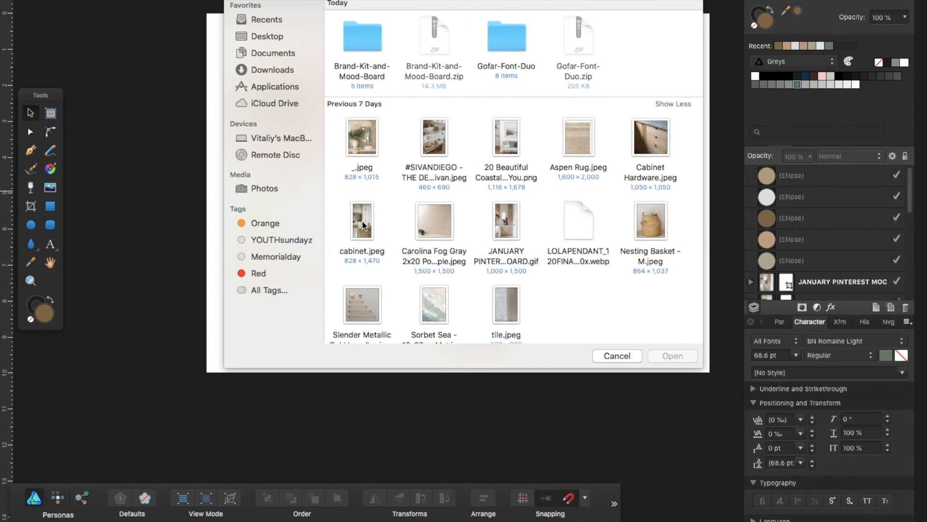
{"action": "double_click", "coordinate": [421, 134]}
{"action": "left_click", "coordinate": [343, 329]}
{"action": "scroll", "coordinate": [343, 329], "scroll_direction": "down", "scroll_amount": 3}
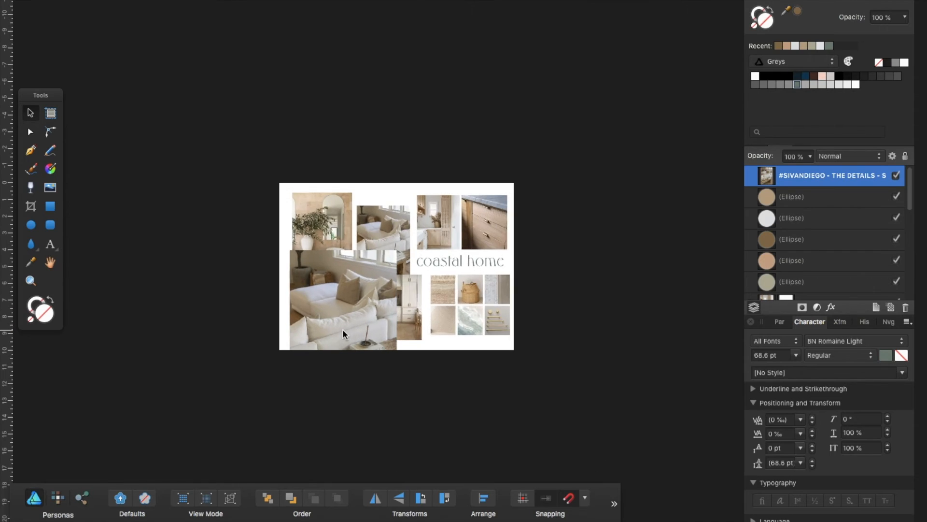
Crop the new living room image to a close-up of the books and wooden bench beside the two circles.
{"action": "scroll", "coordinate": [339, 333], "scroll_direction": "up", "scroll_amount": 2}
{"action": "left_click_drag", "start_coordinate": [340, 332], "coordinate": [362, 238]}
{"action": "left_click_drag", "start_coordinate": [443, 112], "coordinate": [321, 264]}
{"action": "scroll", "coordinate": [306, 312], "scroll_direction": "up", "scroll_amount": 5}
{"action": "left_click_drag", "start_coordinate": [200, 361], "coordinate": [73, 403]}
{"action": "left_click_drag", "start_coordinate": [336, 333], "coordinate": [525, 315]}
{"action": "scroll", "coordinate": [525, 316], "scroll_direction": "down", "scroll_amount": 5}
{"action": "scroll", "coordinate": [526, 316], "scroll_direction": "right", "scroll_amount": 4}
{"action": "scroll", "coordinate": [526, 316], "scroll_direction": "up", "scroll_amount": 2}
Enlarge the original living room photo between the bathroom and pantry photos and crop it to the sofa area.
{"action": "left_click", "coordinate": [390, 154]}
{"action": "scroll", "coordinate": [390, 155], "scroll_direction": "down", "scroll_amount": 3}
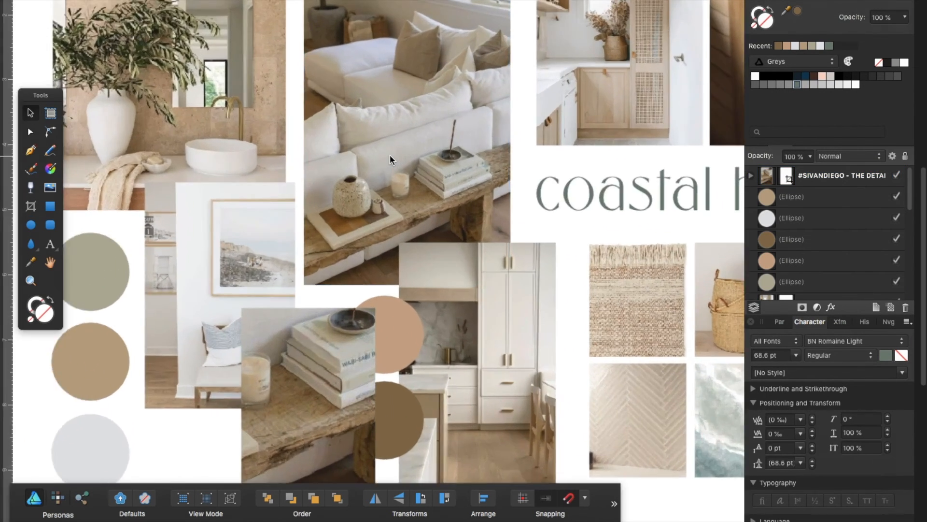
{"action": "left_click_drag", "start_coordinate": [348, 64], "coordinate": [242, 23]}
{"action": "left_click_drag", "start_coordinate": [363, 114], "coordinate": [416, 176]}
{"action": "left_click_drag", "start_coordinate": [419, 276], "coordinate": [439, 219]}
{"action": "left_click_drag", "start_coordinate": [501, 135], "coordinate": [451, 137]}
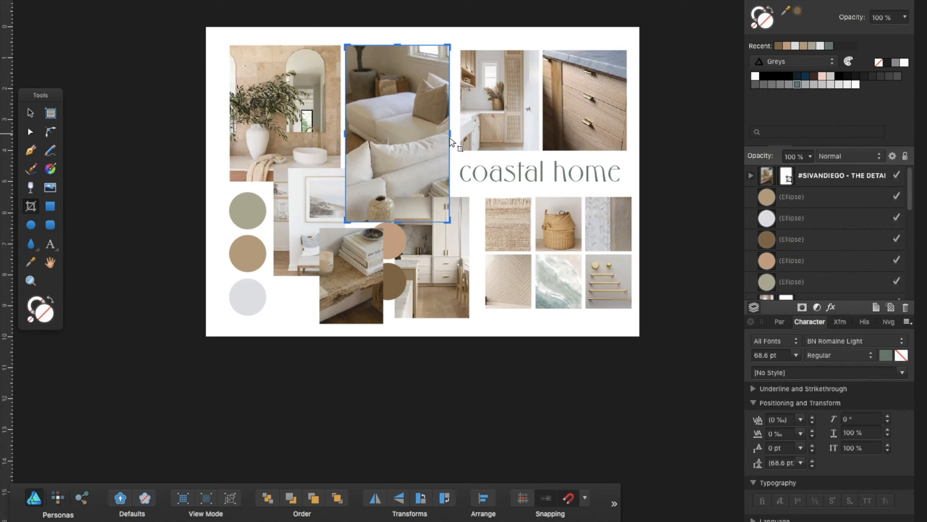
Move the books-and-bench close-up so it overlaps the lower edge of the sofa photo and the kitchen photo.
{"action": "left_click", "coordinate": [30, 113]}
{"action": "left_click", "coordinate": [354, 277]}
{"action": "left_click_drag", "start_coordinate": [354, 276], "coordinate": [391, 244]}
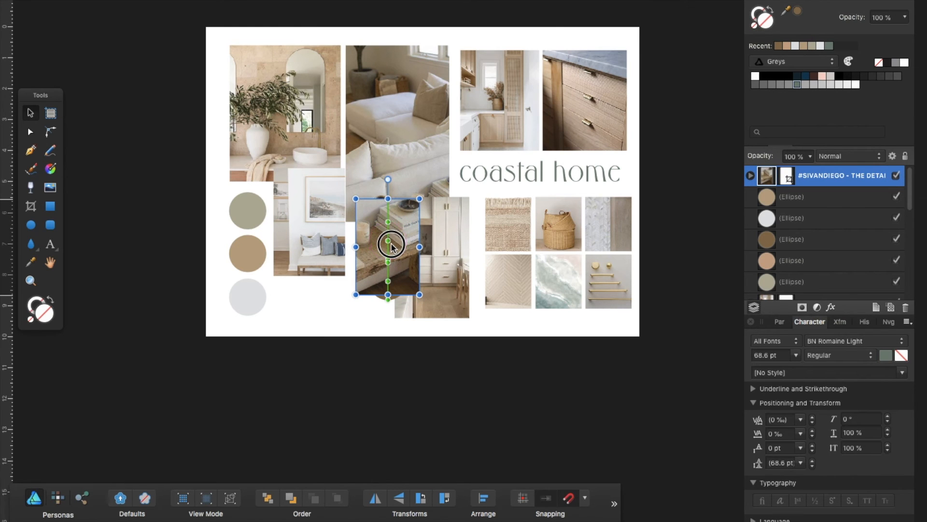
Trim the sofa photo's left edge slightly to widen the gap to the bathroom photo.
{"action": "scroll", "coordinate": [391, 245], "scroll_direction": "up", "scroll_amount": 5}
{"action": "scroll", "coordinate": [392, 244], "scroll_direction": "left", "scroll_amount": 3}
{"action": "left_click", "coordinate": [409, 156]}
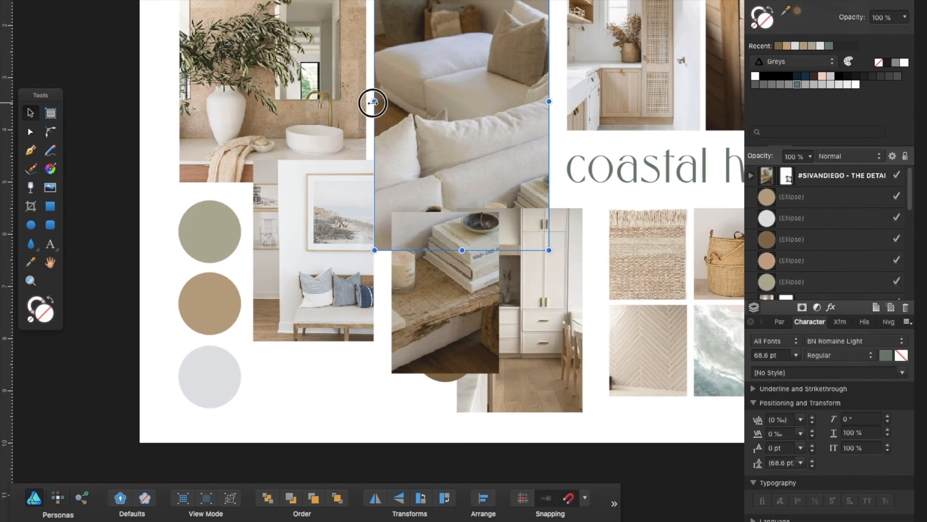
{"action": "left_click_drag", "start_coordinate": [373, 103], "coordinate": [378, 103]}
Reorder the books-and-bench close-up beneath all the color circles in the layer stack.
{"action": "left_click", "coordinate": [418, 331]}
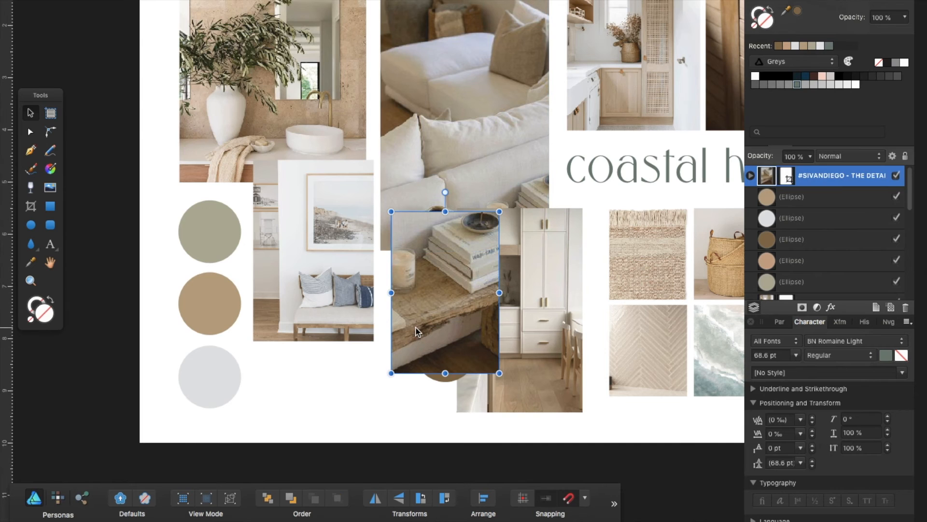
{"action": "left_click_drag", "start_coordinate": [771, 179], "coordinate": [715, 282]}
{"action": "left_click", "coordinate": [296, 419]}
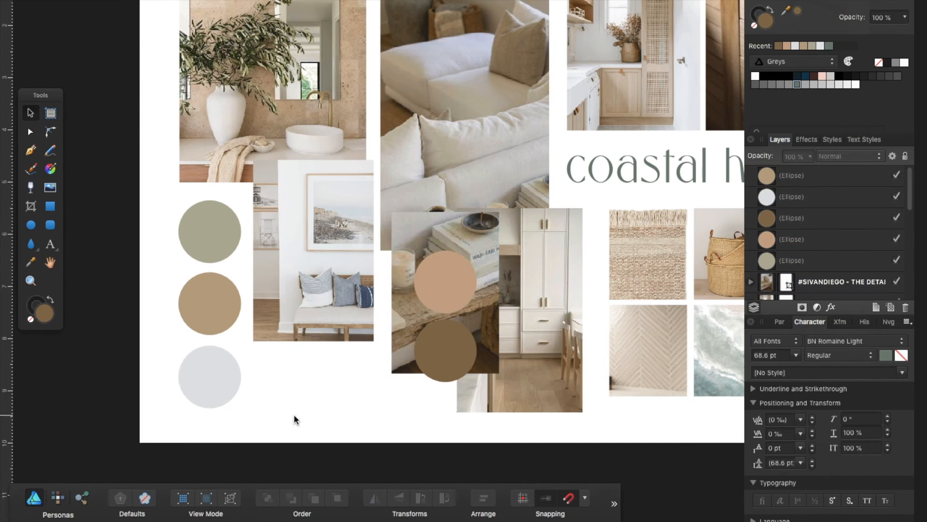
Add noise texture to the fills of the peach and dark brown circles over the books-and-bench photo.
{"action": "left_click", "coordinate": [427, 294]}
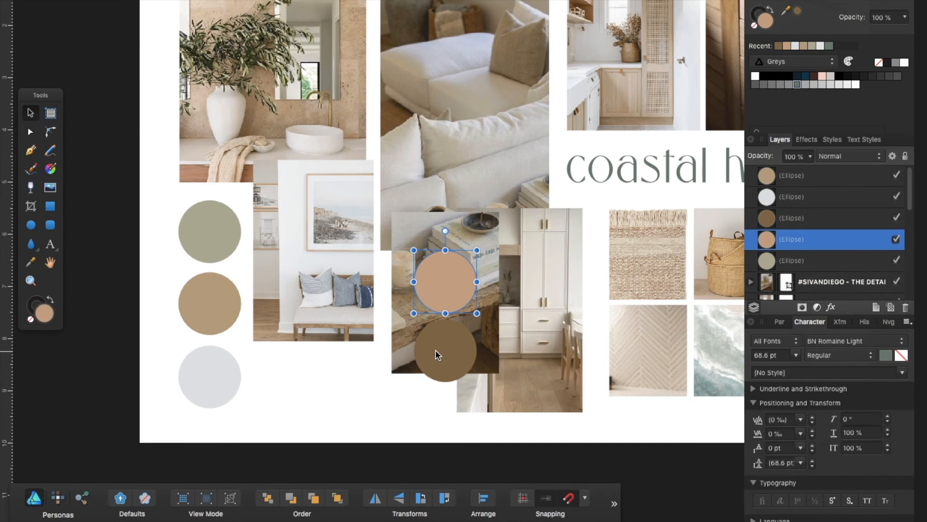
{"action": "left_click", "coordinate": [436, 351], "text": "shift"}
{"action": "left_click", "coordinate": [450, 282]}
{"action": "left_click", "coordinate": [127, 521]}
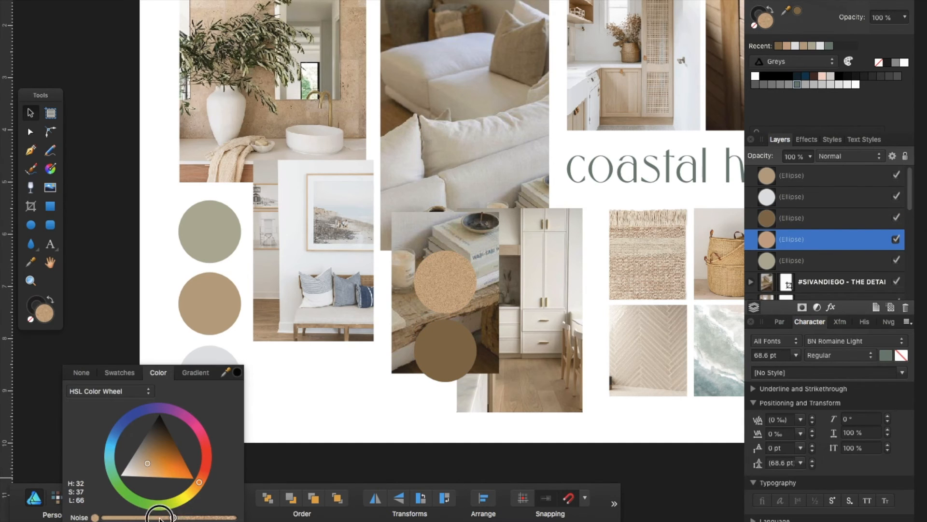
{"action": "left_click", "coordinate": [438, 354]}
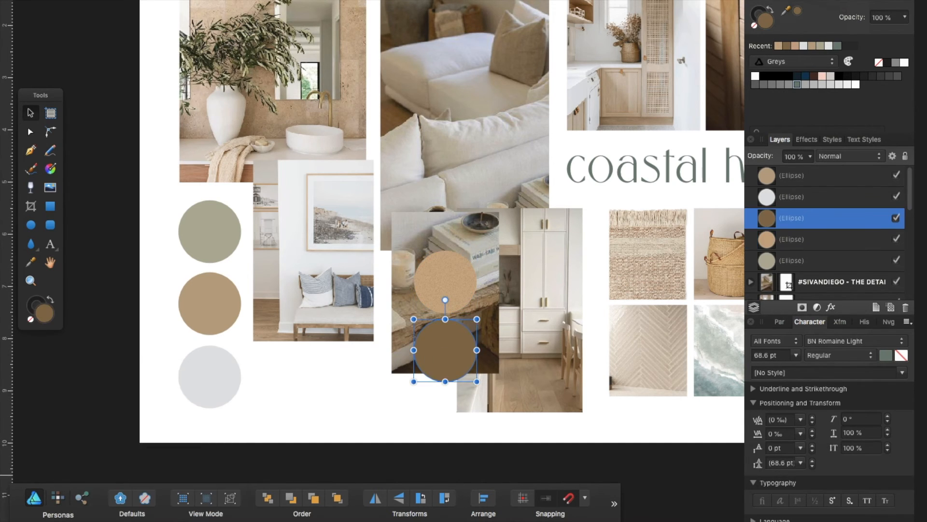
{"action": "left_click", "coordinate": [122, 519]}
{"action": "left_click_drag", "start_coordinate": [140, 518], "coordinate": [128, 517]}
Add noise texture to the fills of the tan, sage green and pale grey circles beside the entryway bench photo.
{"action": "left_click", "coordinate": [211, 304]}
{"action": "left_click", "coordinate": [121, 520]}
{"action": "left_click", "coordinate": [198, 230]}
{"action": "left_click", "coordinate": [122, 516]}
{"action": "left_click", "coordinate": [142, 318]}
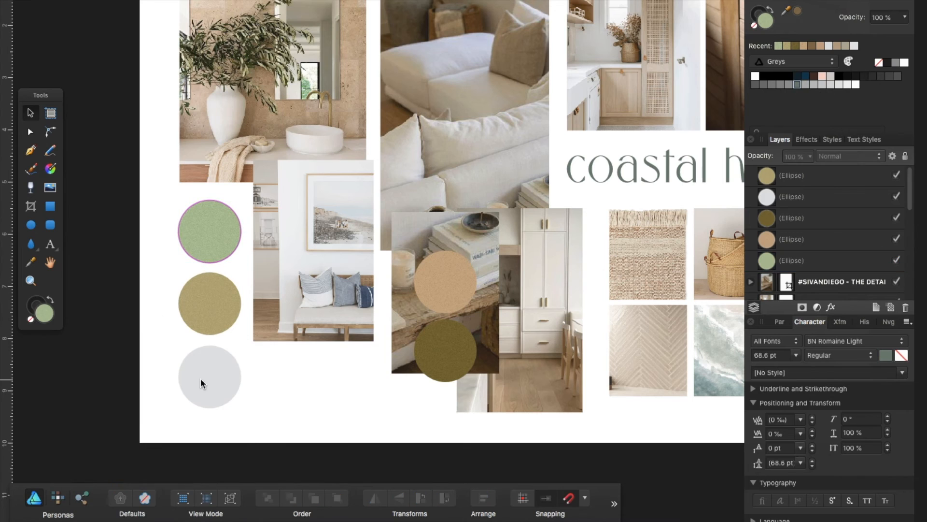
{"action": "left_click", "coordinate": [202, 391]}
{"action": "left_click", "coordinate": [72, 520]}
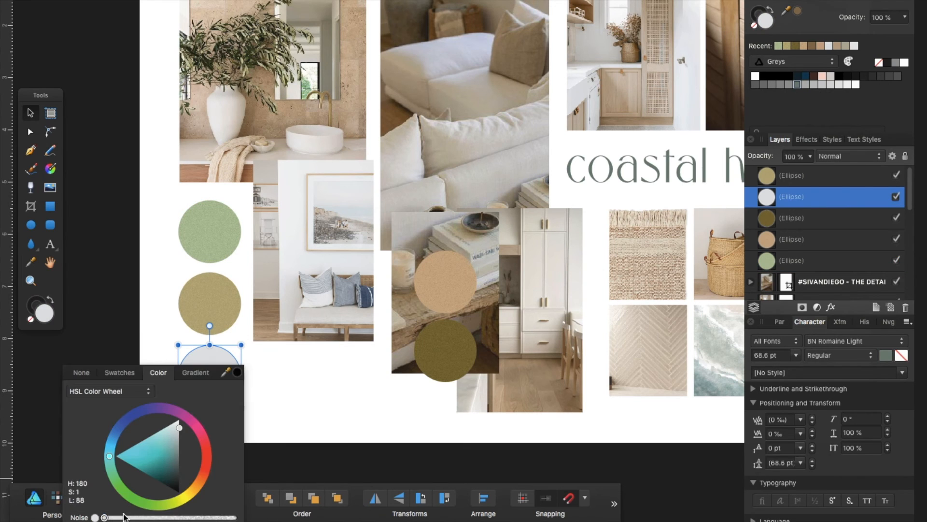
{"action": "left_click", "coordinate": [99, 170]}
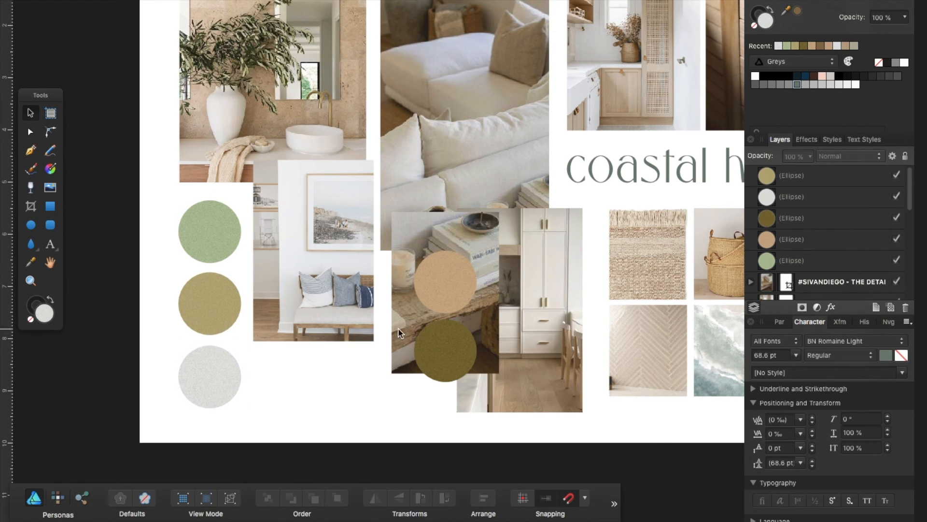
Shrink the dark and peach circles and stack them over the lower left edge of the books-and-bench photo, dark one above.
{"action": "left_click", "coordinate": [440, 355]}
{"action": "key", "text": "ctrl+0"}
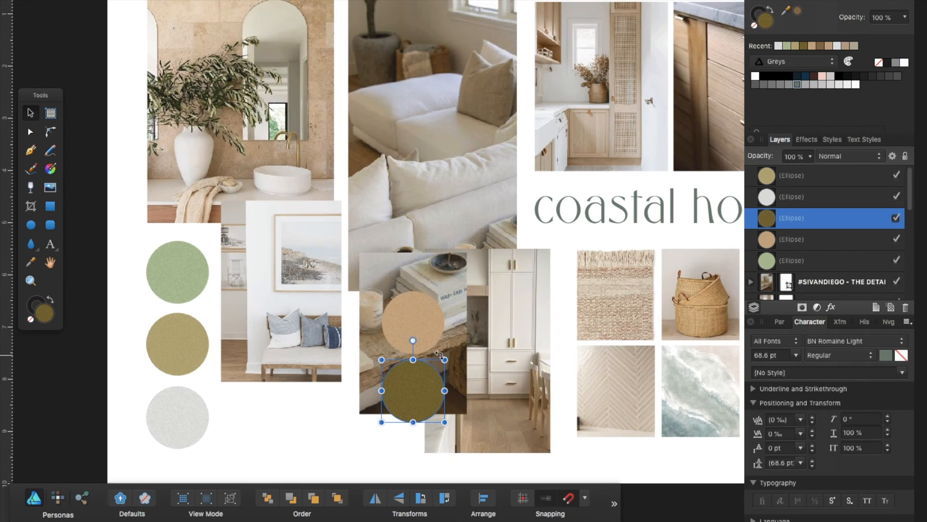
{"action": "left_click_drag", "start_coordinate": [386, 415], "coordinate": [342, 396]}
{"action": "left_click_drag", "start_coordinate": [381, 365], "coordinate": [352, 445]}
{"action": "left_click", "coordinate": [289, 432]}
{"action": "scroll", "coordinate": [289, 433], "scroll_direction": "up", "scroll_amount": 5}
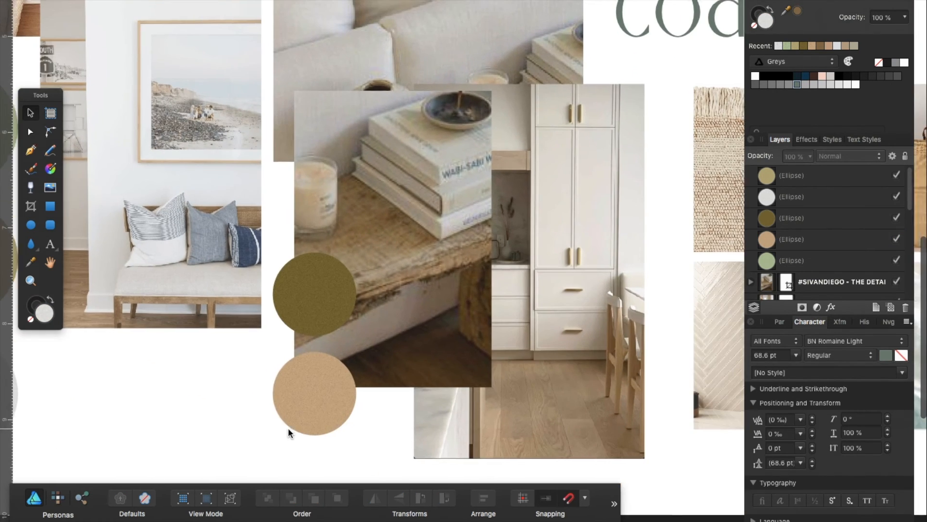
{"action": "left_click_drag", "start_coordinate": [299, 309], "coordinate": [297, 330]}
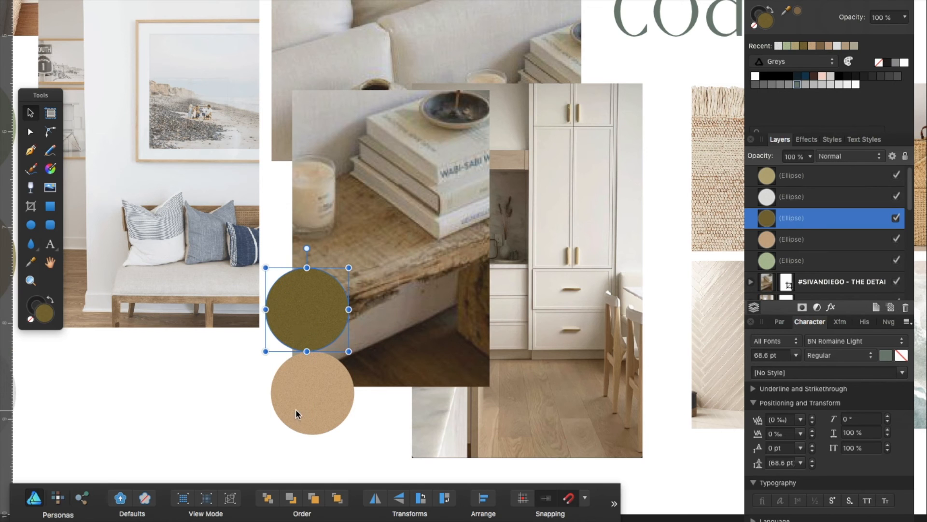
{"action": "left_click", "coordinate": [286, 419]}
{"action": "left_click", "coordinate": [199, 401]}
Draw a tall, narrow rectangle directly below the entryway bench photo, next to the pale grey circle.
{"action": "scroll", "coordinate": [199, 401], "scroll_direction": "down", "scroll_amount": 5}
{"action": "scroll", "coordinate": [199, 402], "scroll_direction": "left", "scroll_amount": 4}
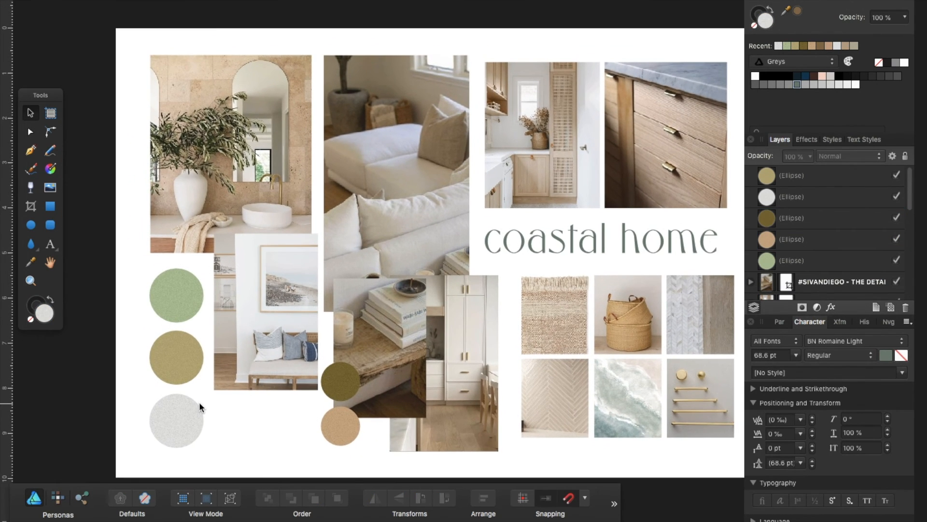
{"action": "scroll", "coordinate": [198, 402], "scroll_direction": "up", "scroll_amount": 5}
{"action": "scroll", "coordinate": [199, 402], "scroll_direction": "down", "scroll_amount": 3}
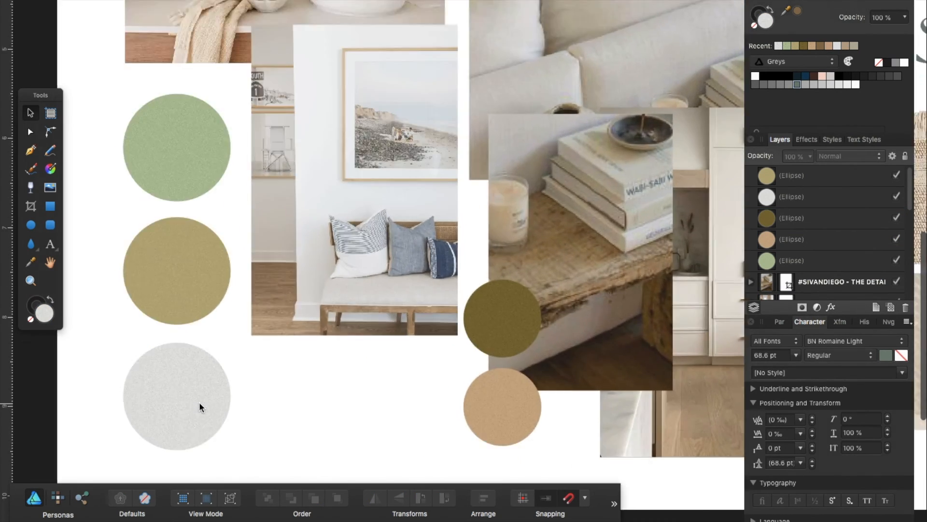
{"action": "left_click", "coordinate": [51, 207]}
{"action": "left_click_drag", "start_coordinate": [261, 322], "coordinate": [310, 417]}
{"action": "left_click_drag", "start_coordinate": [261, 373], "coordinate": [296, 373]}
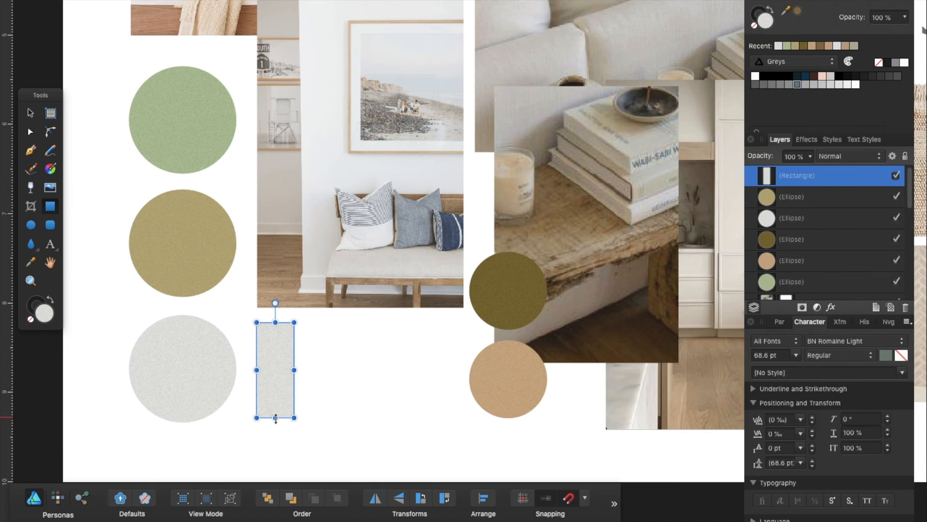
{"action": "left_click_drag", "start_coordinate": [275, 418], "coordinate": [275, 451]}
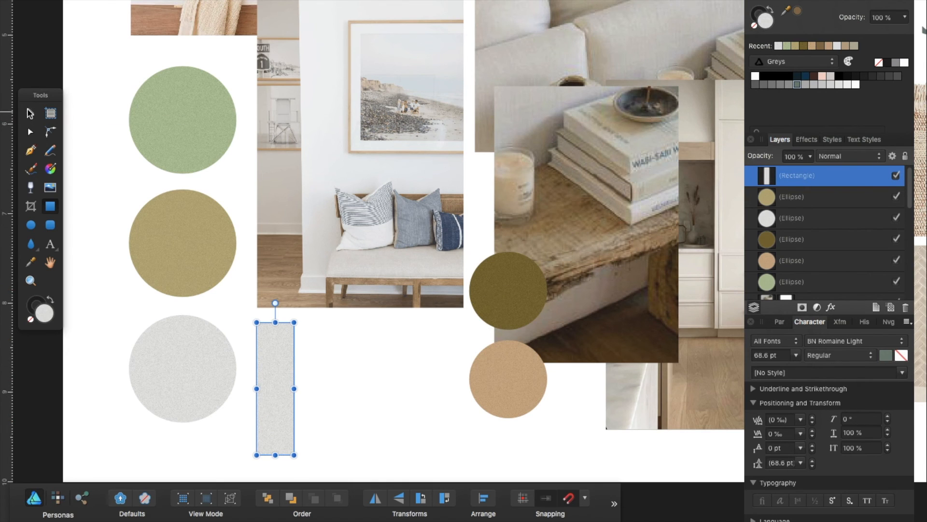
Duplicate the narrow rectangle three times to form an evenly spaced row of four below the entryway bench photo.
{"action": "left_click_drag", "start_coordinate": [275, 402], "coordinate": [435, 399]}
{"action": "left_click", "coordinate": [387, 397]}
{"action": "left_click", "coordinate": [433, 401]}
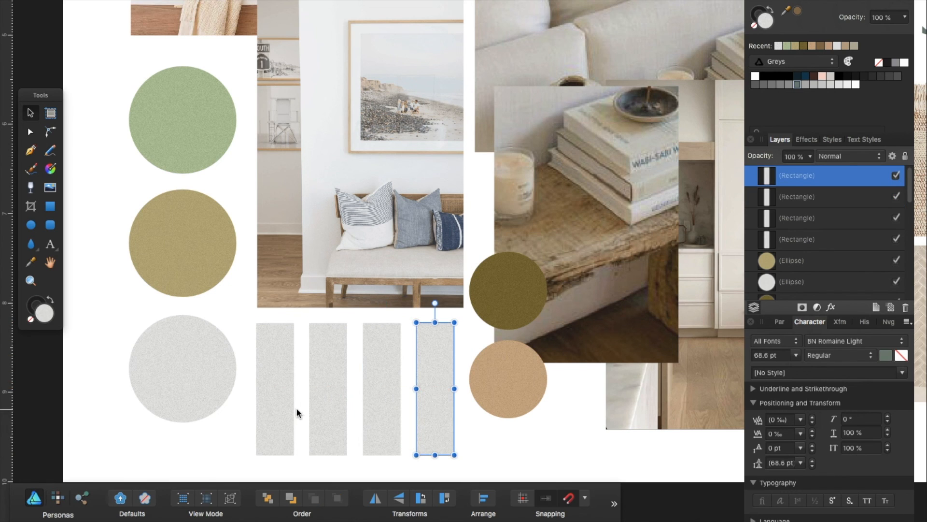
Fill the first rectangle with the stored sampled brown and the second with a blue-grey sampled from the bench cushions.
{"action": "left_click", "coordinate": [270, 401]}
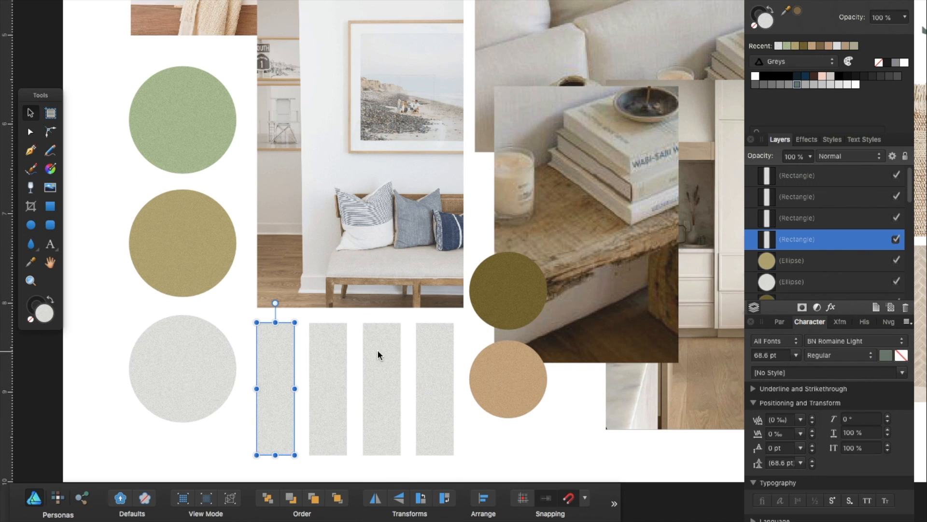
{"action": "left_click", "coordinate": [798, 12]}
{"action": "left_click", "coordinate": [330, 399]}
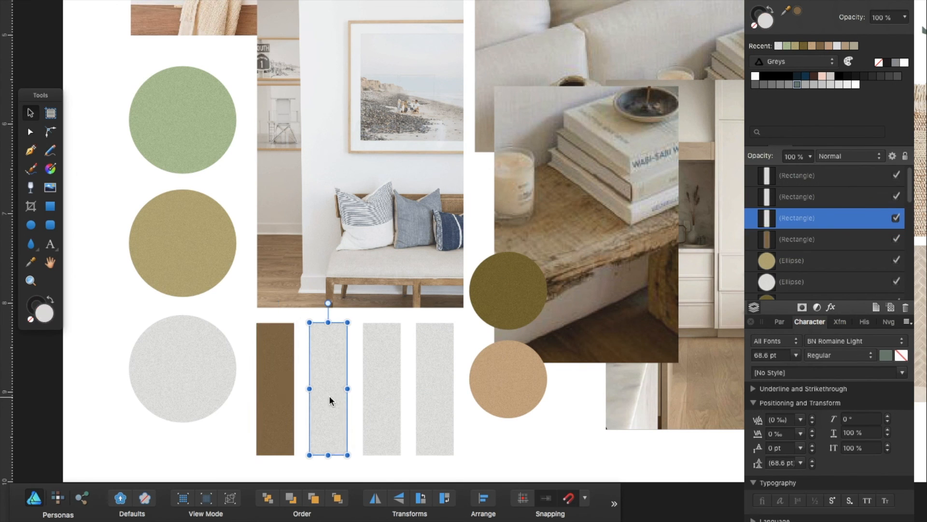
{"action": "left_click_drag", "start_coordinate": [786, 10], "coordinate": [428, 234]}
{"action": "left_click", "coordinate": [798, 11]}
Fill the third rectangle with an olive-tan color sampled from the books-and-bench photo.
{"action": "left_click", "coordinate": [366, 372]}
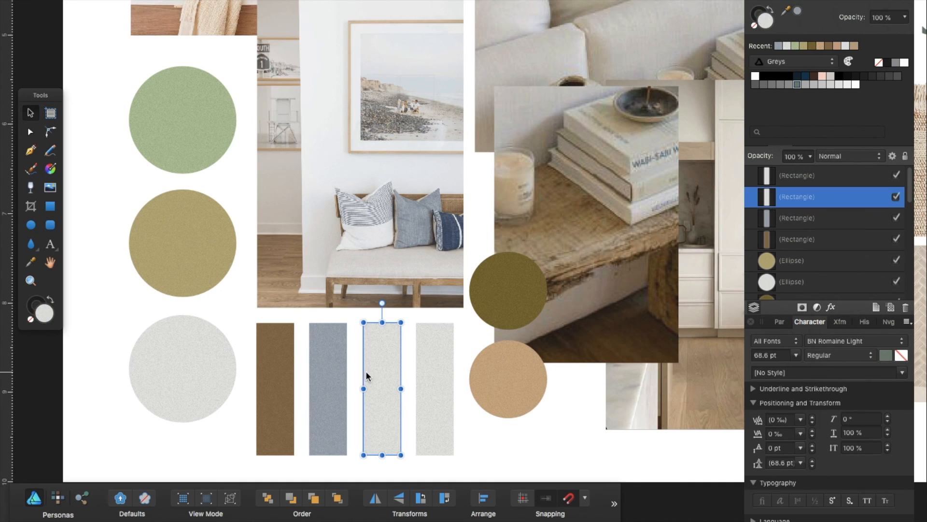
{"action": "left_click_drag", "start_coordinate": [618, 118], "coordinate": [620, 130]}
{"action": "left_click", "coordinate": [797, 14]}
Try colors sampled from the wooden bench and books on the fourth rectangle, settling on a warm tan from the candle.
{"action": "left_click", "coordinate": [437, 378]}
{"action": "left_click_drag", "start_coordinate": [798, 14], "coordinate": [578, 267]}
{"action": "left_click", "coordinate": [797, 10]}
{"action": "left_click_drag", "start_coordinate": [799, 12], "coordinate": [612, 196]}
{"action": "left_click", "coordinate": [798, 11]}
{"action": "left_click_drag", "start_coordinate": [798, 15], "coordinate": [513, 194]}
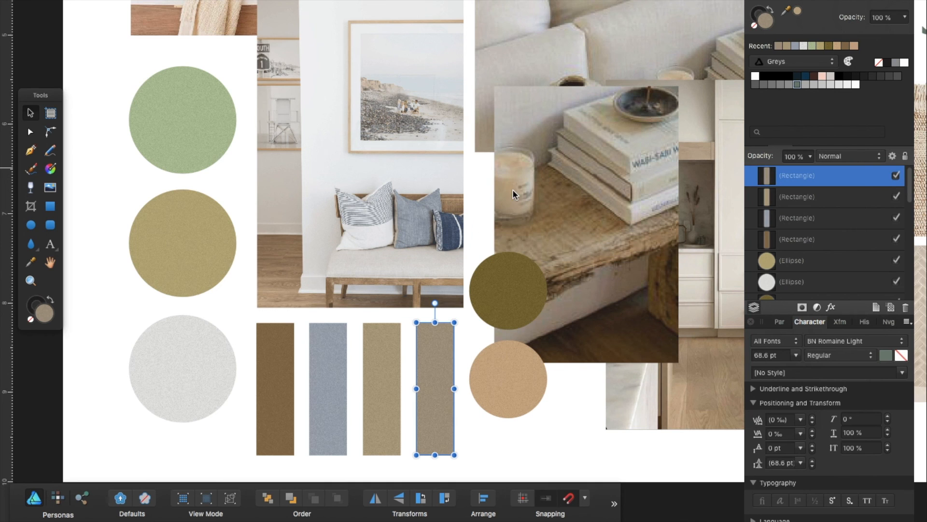
{"action": "left_click", "coordinate": [798, 13]}
Delete the peach and dark olive circles overlapping the books-and-bench photo.
{"action": "left_click", "coordinate": [508, 378]}
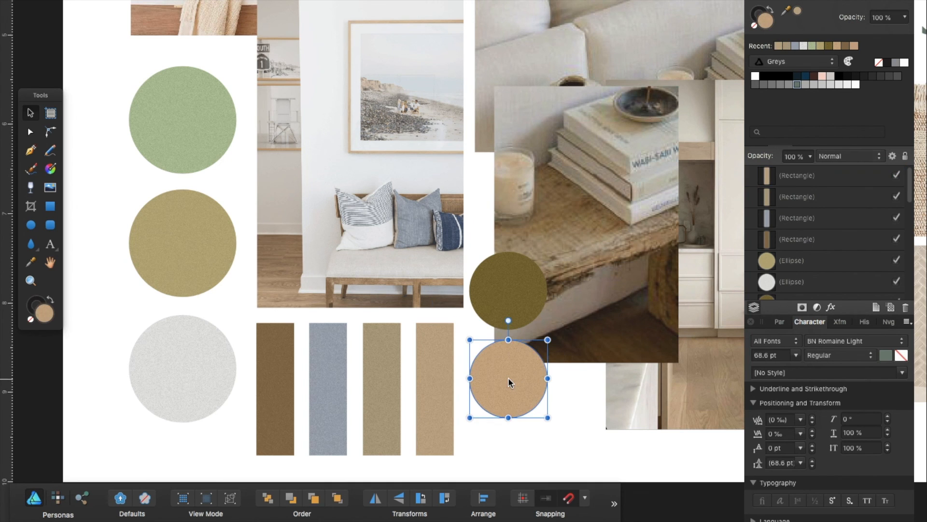
{"action": "key", "text": "Delete"}
{"action": "left_click", "coordinate": [504, 305]}
{"action": "key", "text": "Delete"}
Export the finished mood board as a 4200 × 3000 px PNG with the PNG-24 preset to the Desktop.
{"action": "key", "text": "super+0"}
{"action": "scroll", "coordinate": [522, 425], "scroll_direction": "down", "scroll_amount": 1}
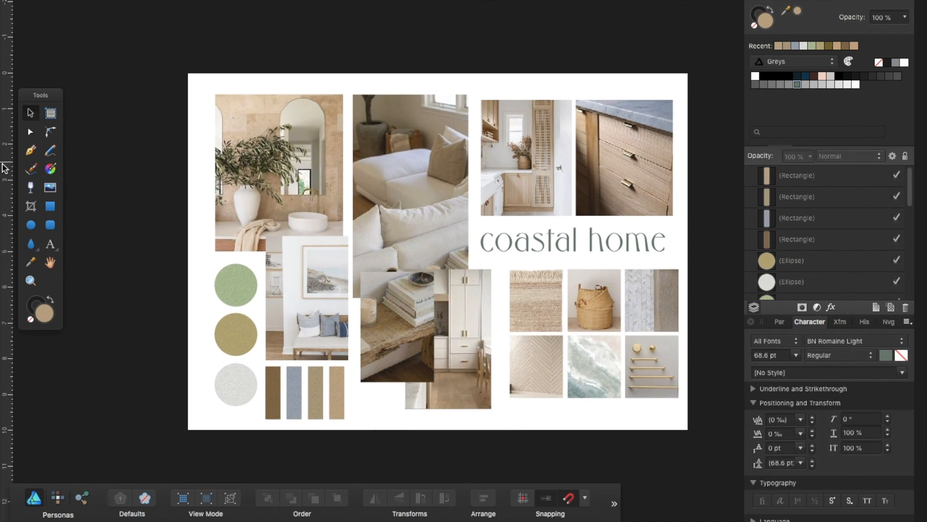
{"action": "scroll", "coordinate": [94, 145], "scroll_direction": "up", "scroll_amount": 3}
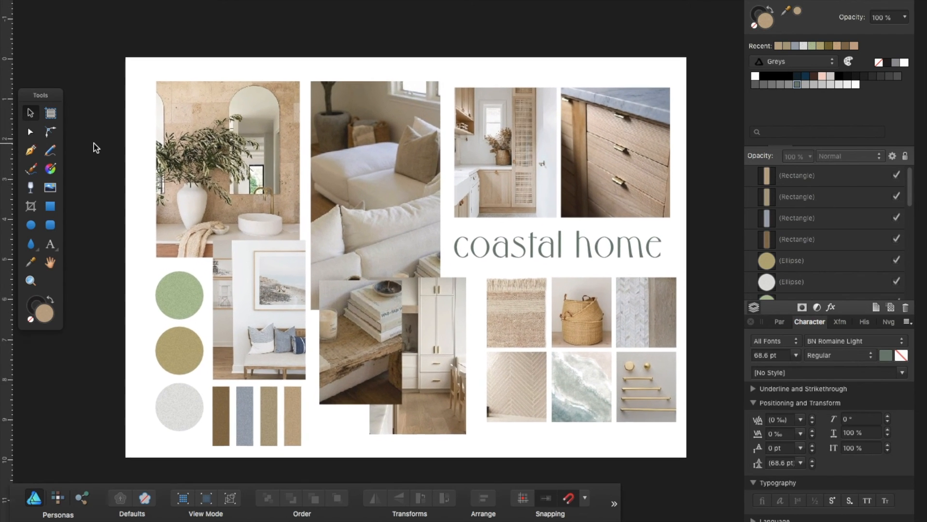
{"action": "left_click", "coordinate": [124, 1]}
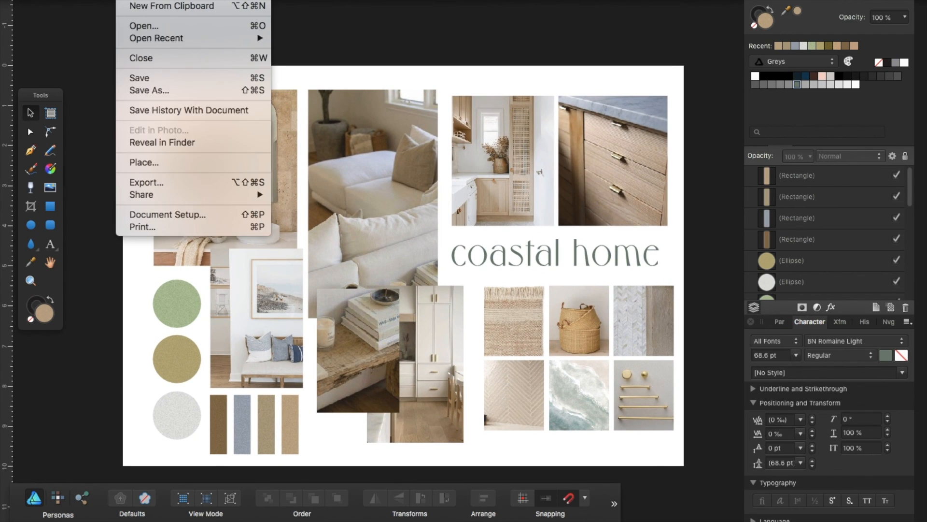
{"action": "left_click", "coordinate": [167, 178]}
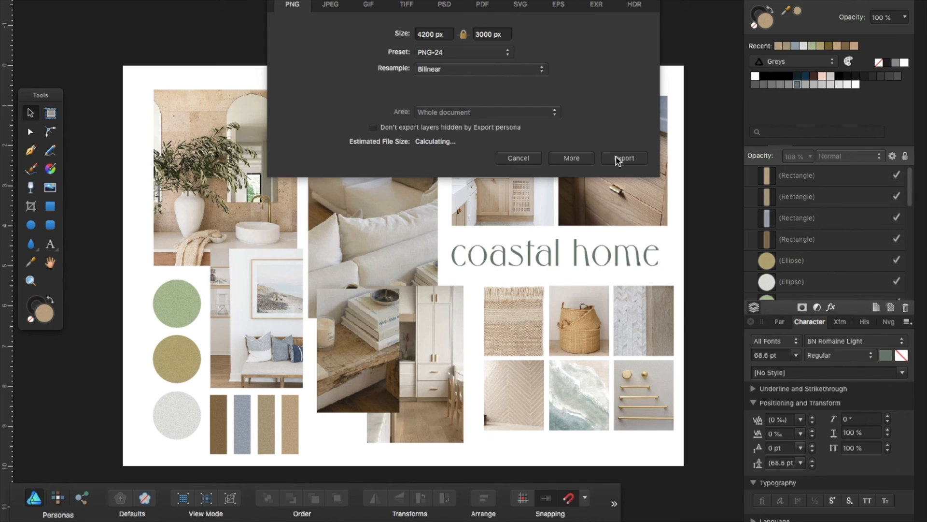
{"action": "left_click", "coordinate": [618, 160]}
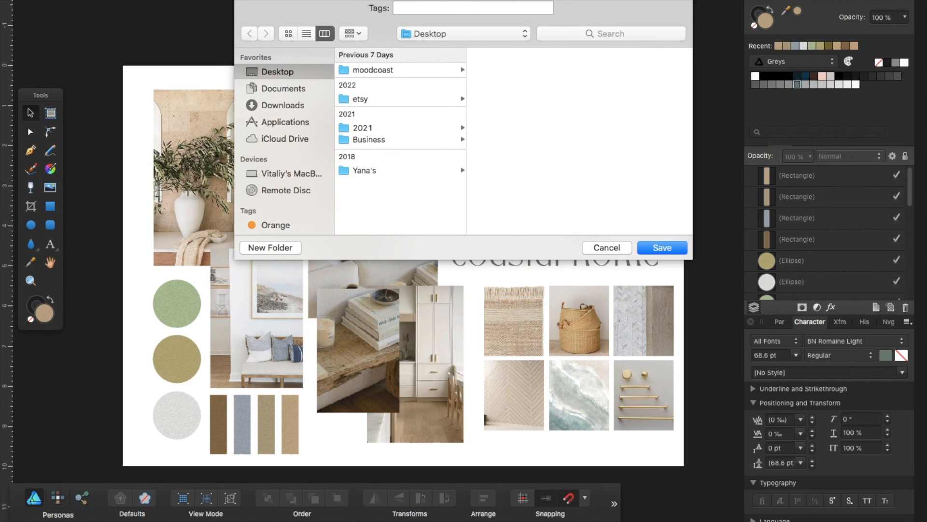
{"action": "left_click", "coordinate": [652, 245]}
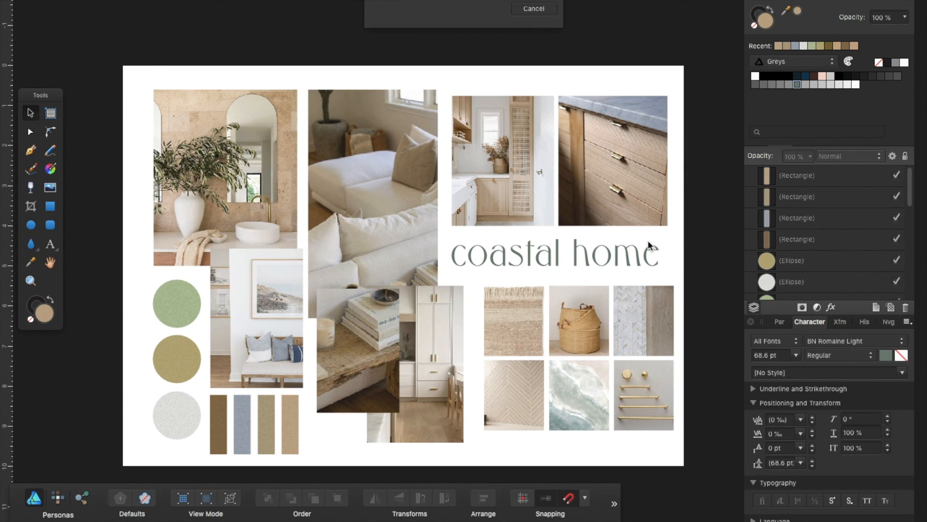